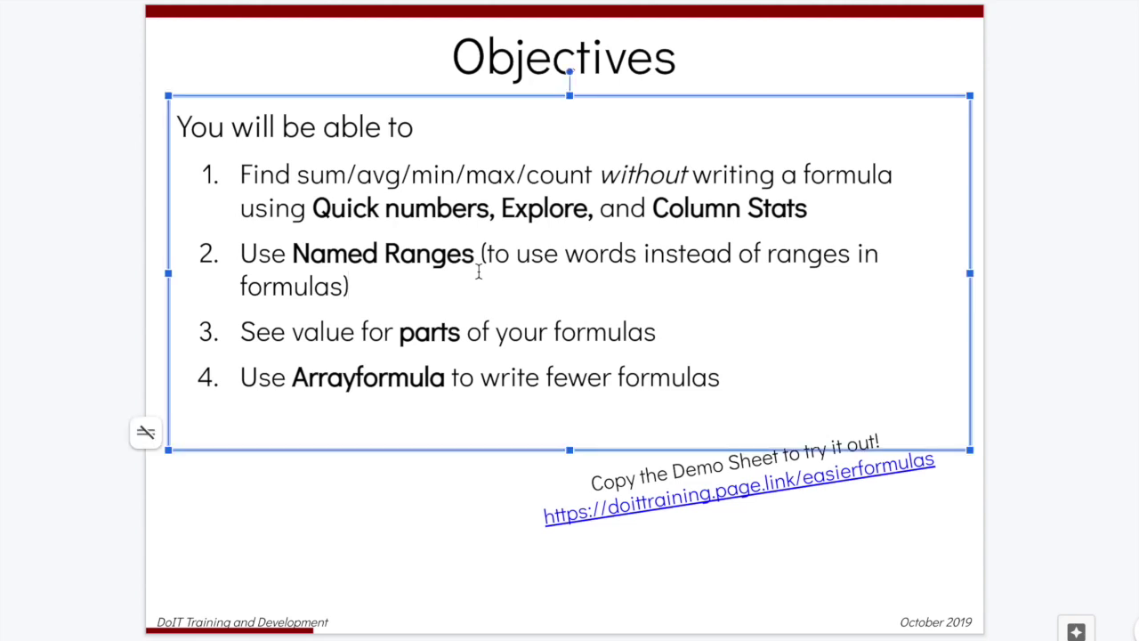
pyautogui.click(439, 338)
pyautogui.click(435, 377)
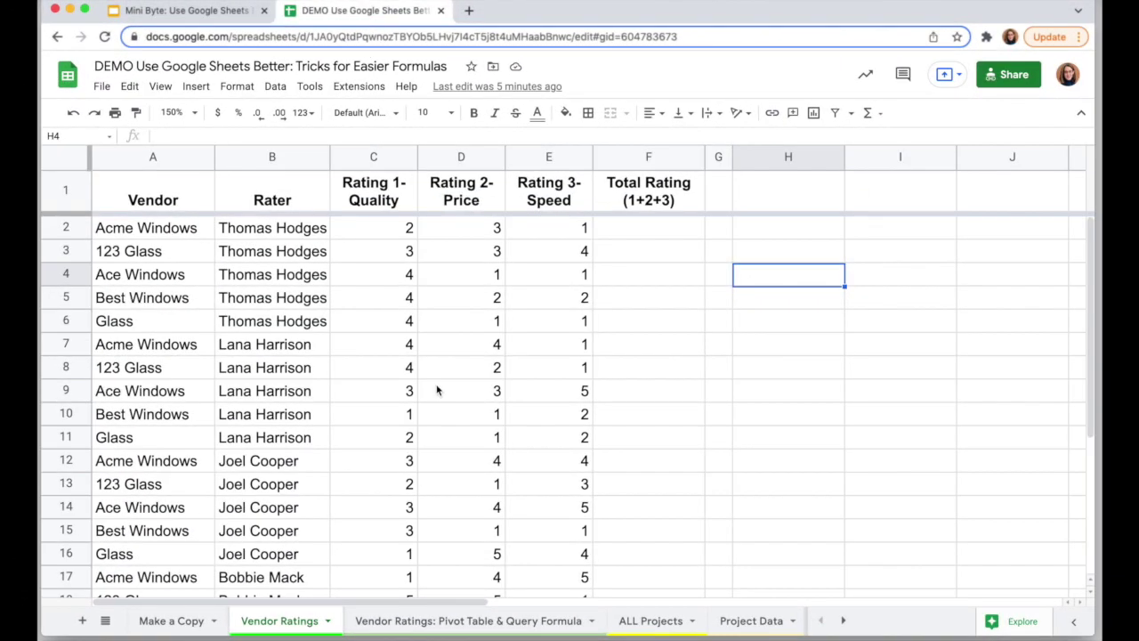
# Review the Vendor, Rater, three rating and Total Rating columns by selecting each in turn, ending on an empty cell.
pyautogui.click(154, 157)
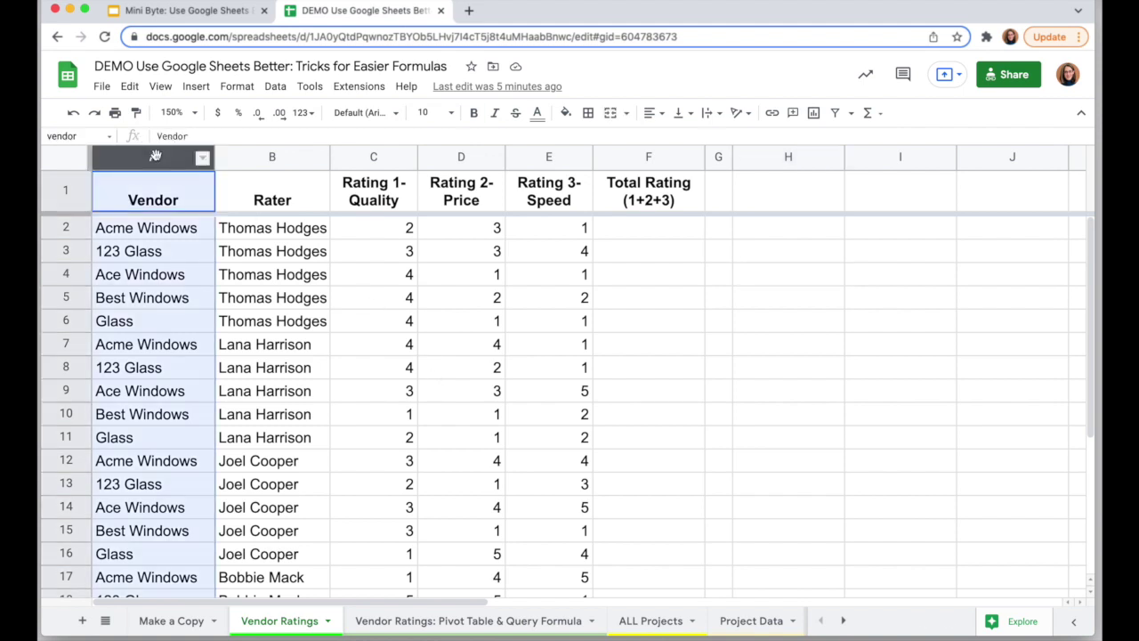
pyautogui.click(257, 158)
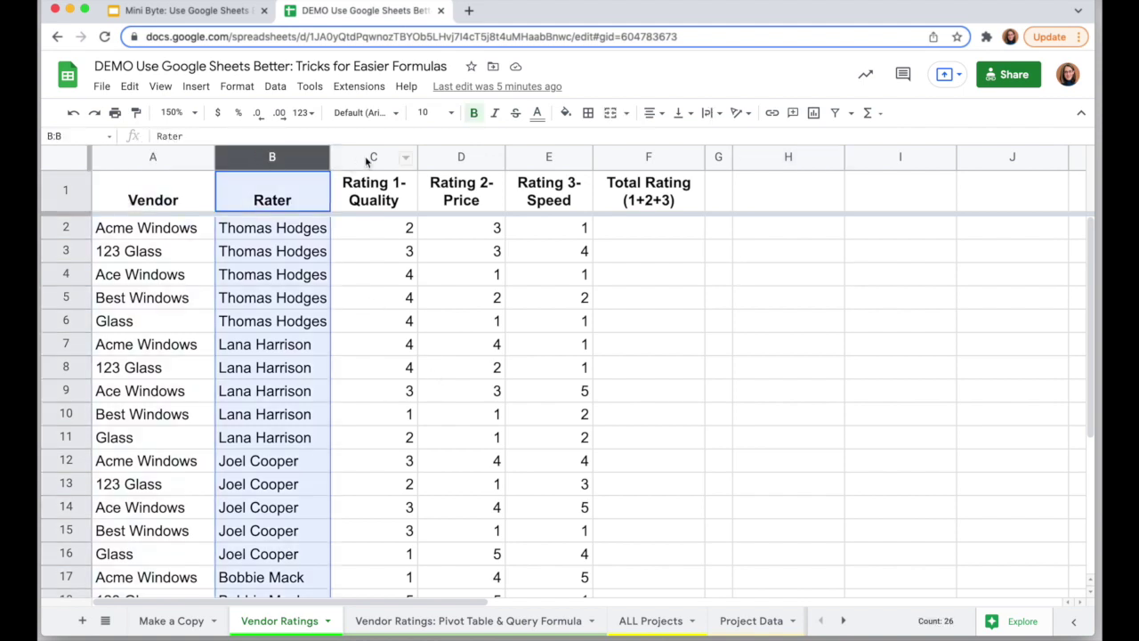
pyautogui.moveTo(366, 160); pyautogui.dragTo(538, 150)
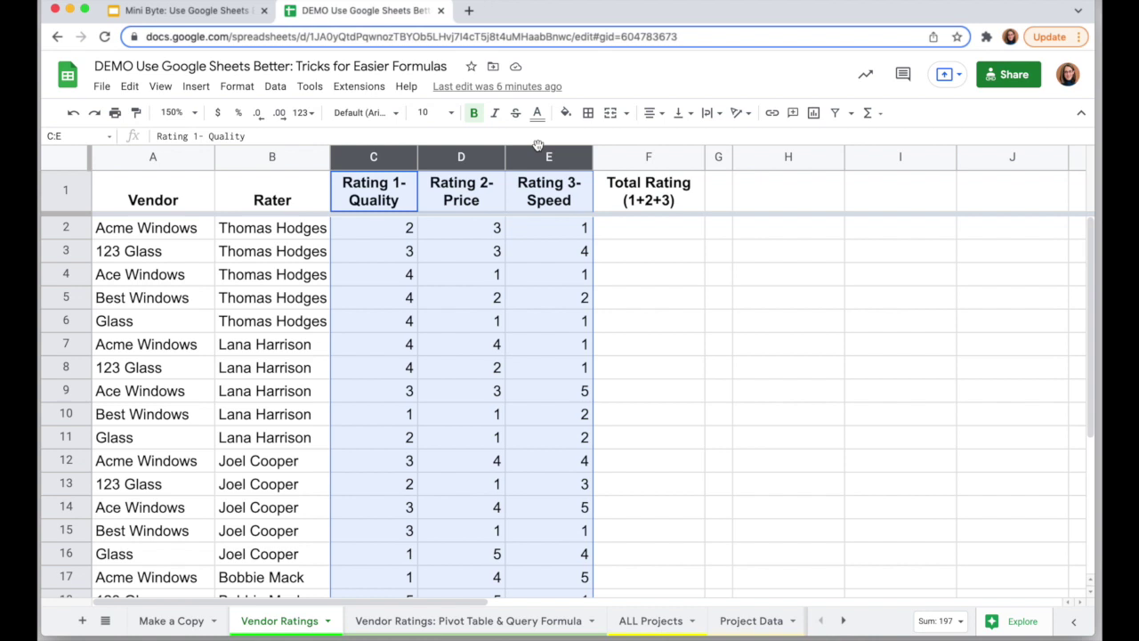
pyautogui.click(649, 157)
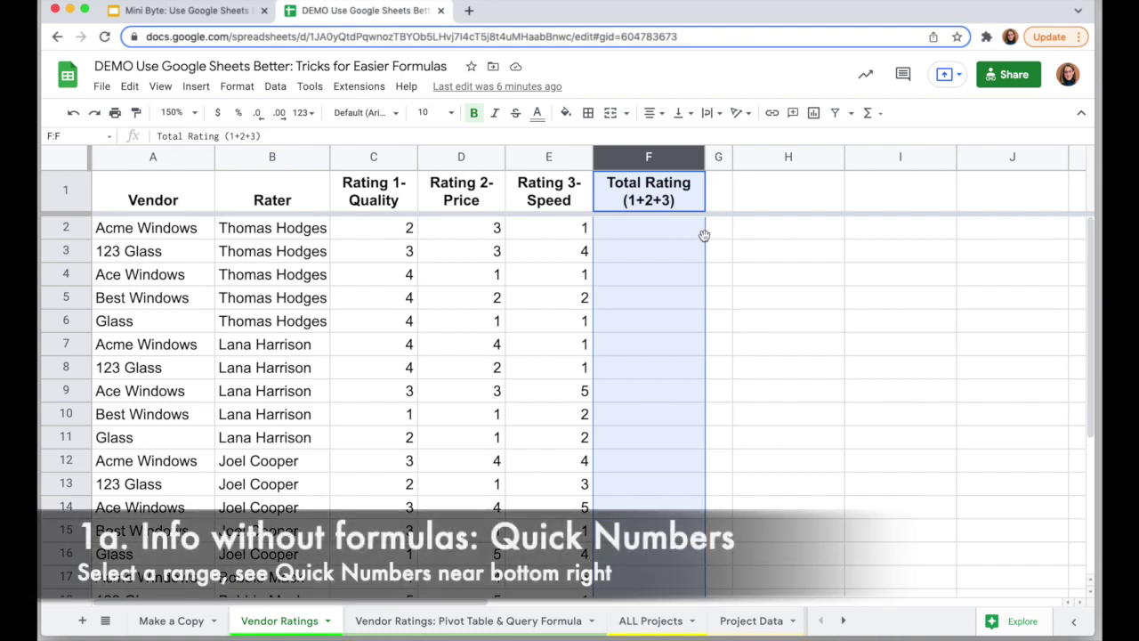
pyautogui.click(750, 255)
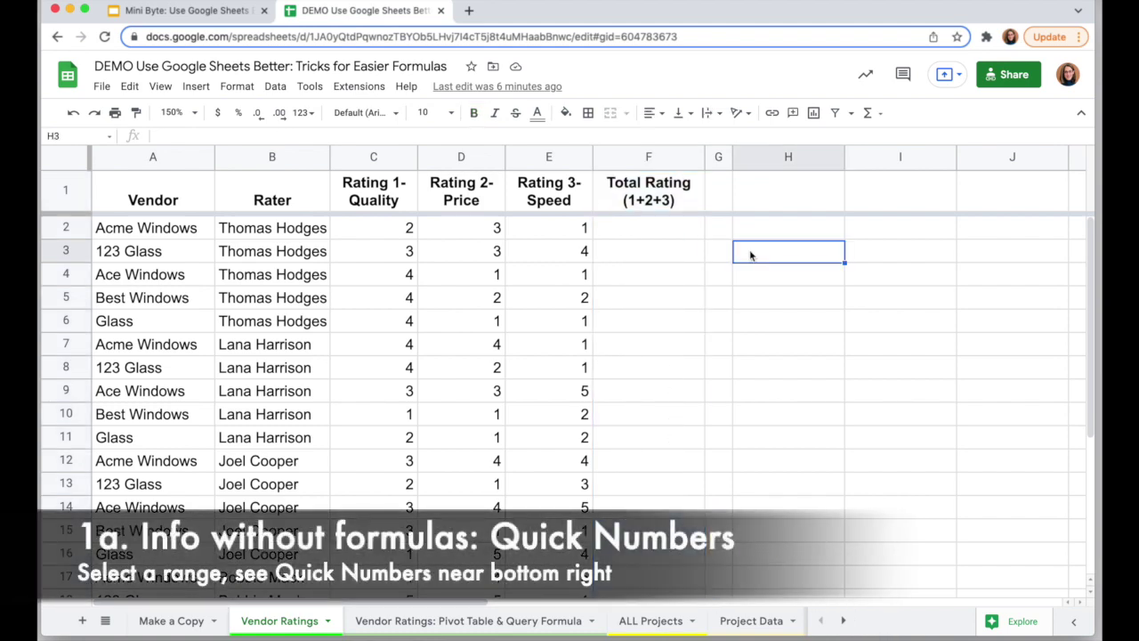
# Check the quick numbers for the Vendor column and list all summary figures for the Rating 1- Quality column.
pyautogui.click(142, 160)
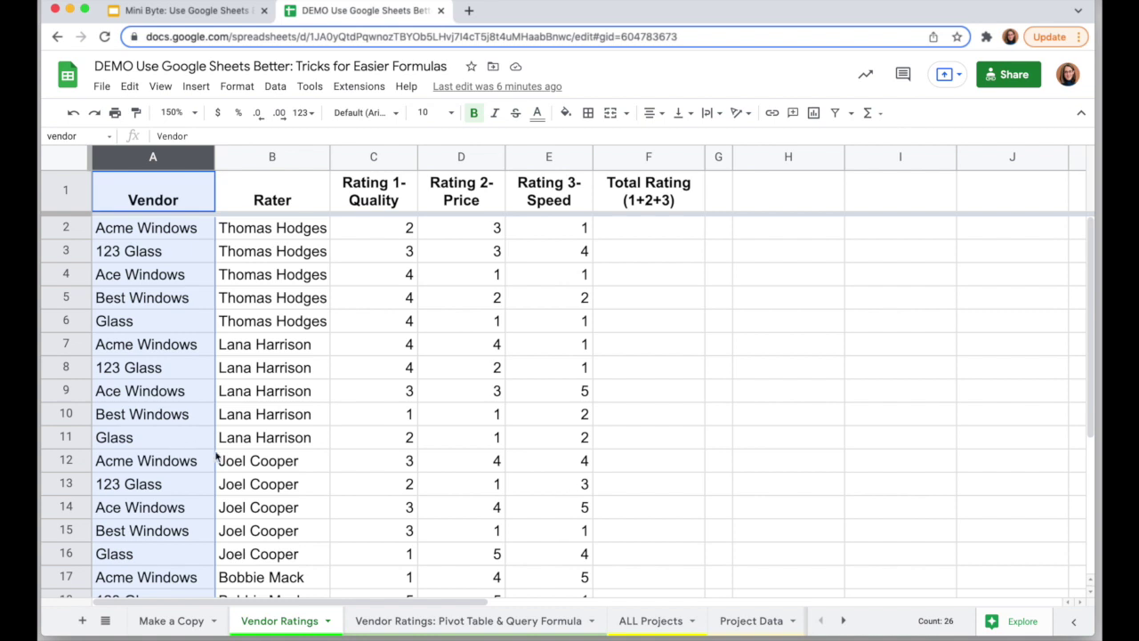
pyautogui.scroll(-5, 244, 475)
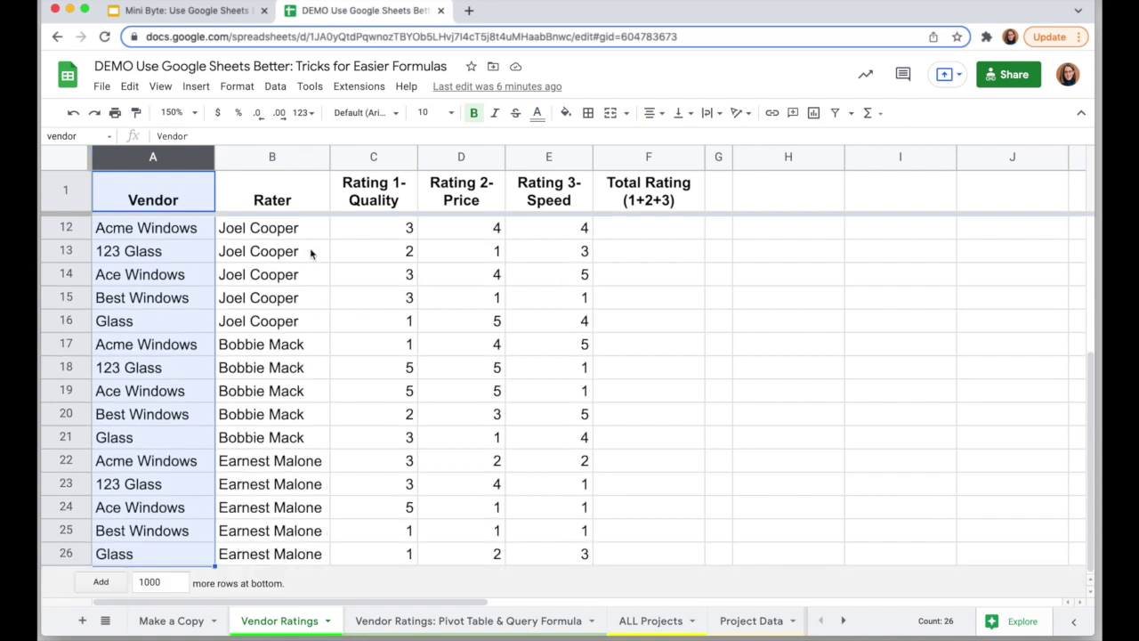
pyautogui.click(371, 157)
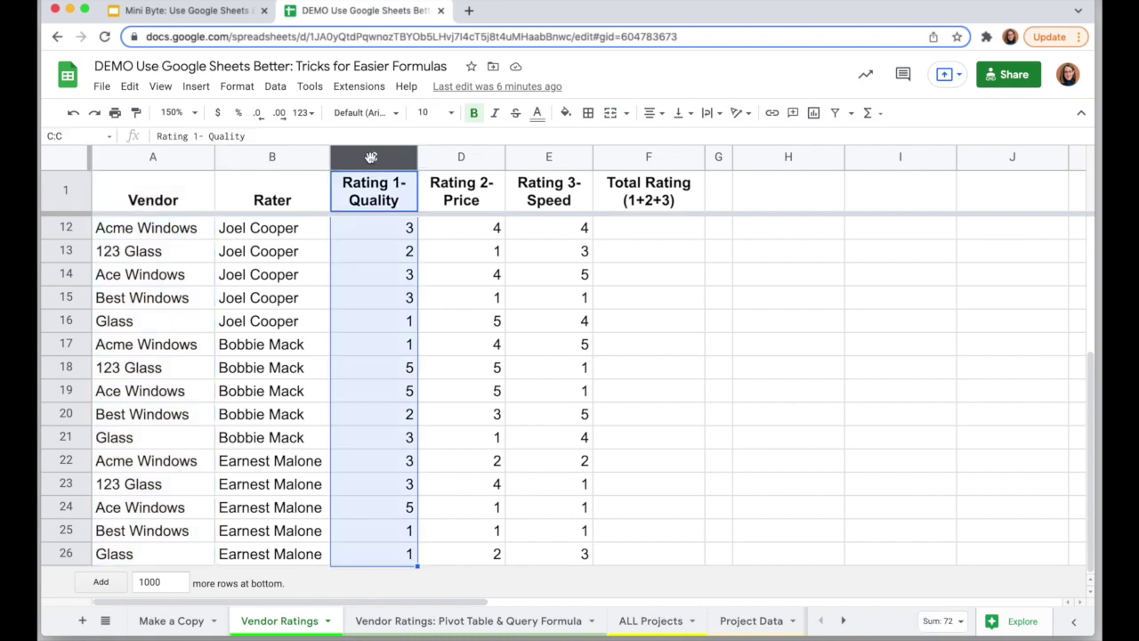
pyautogui.click(941, 620)
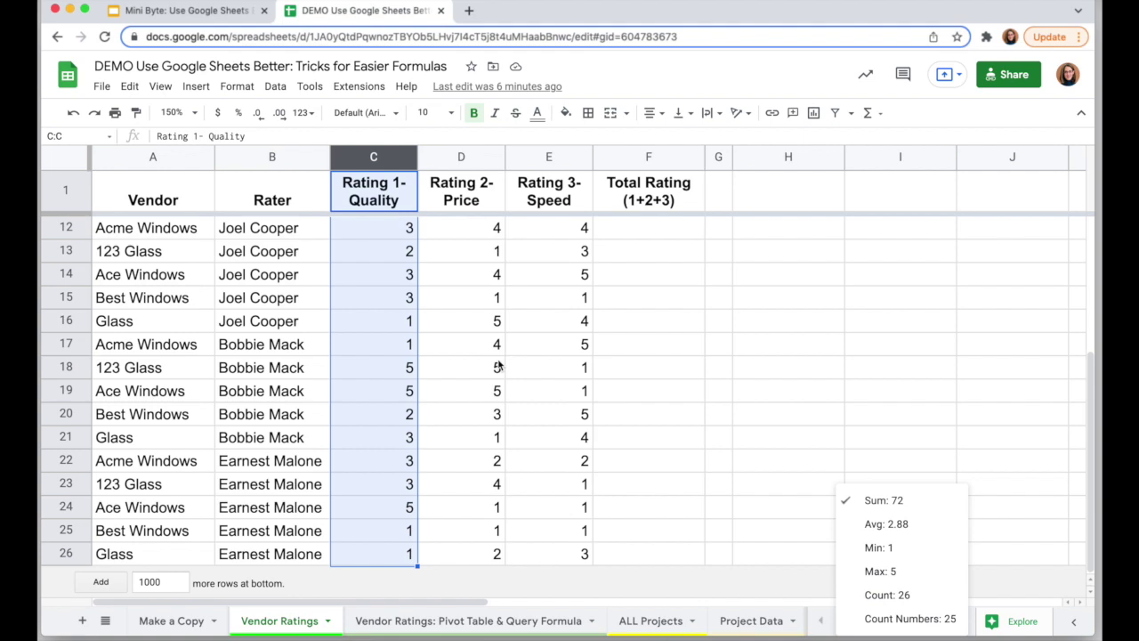
pyautogui.scroll(5, 434, 254)
pyautogui.click(463, 350)
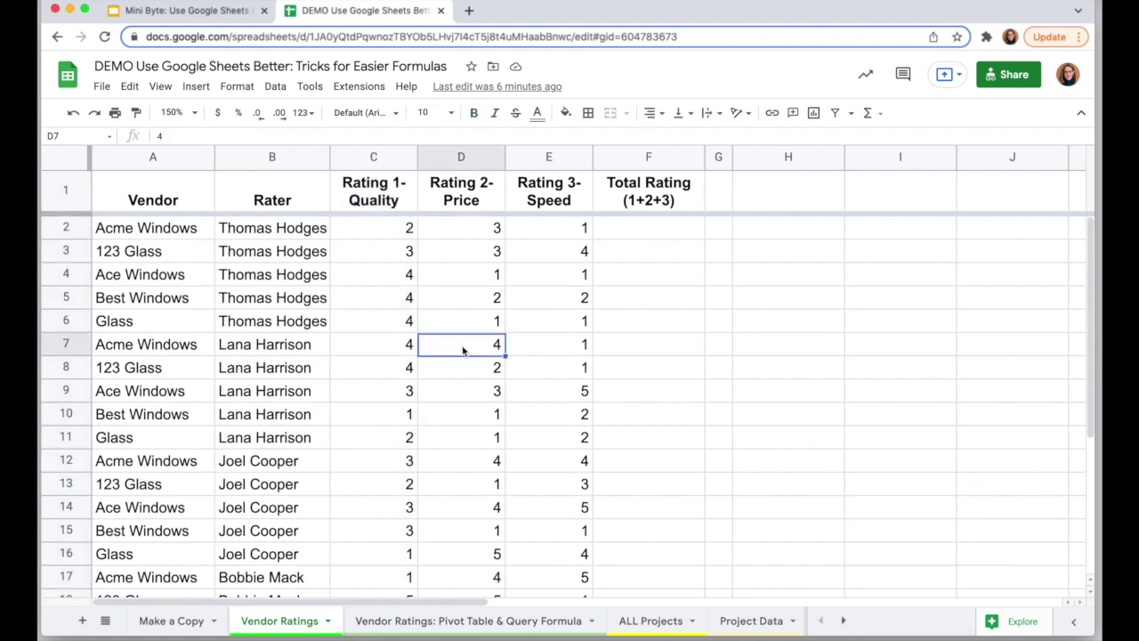
# Open Column stats for the Rating 1- Quality column and go back through Rater to the Vendor column's stats.
pyautogui.click(366, 158)
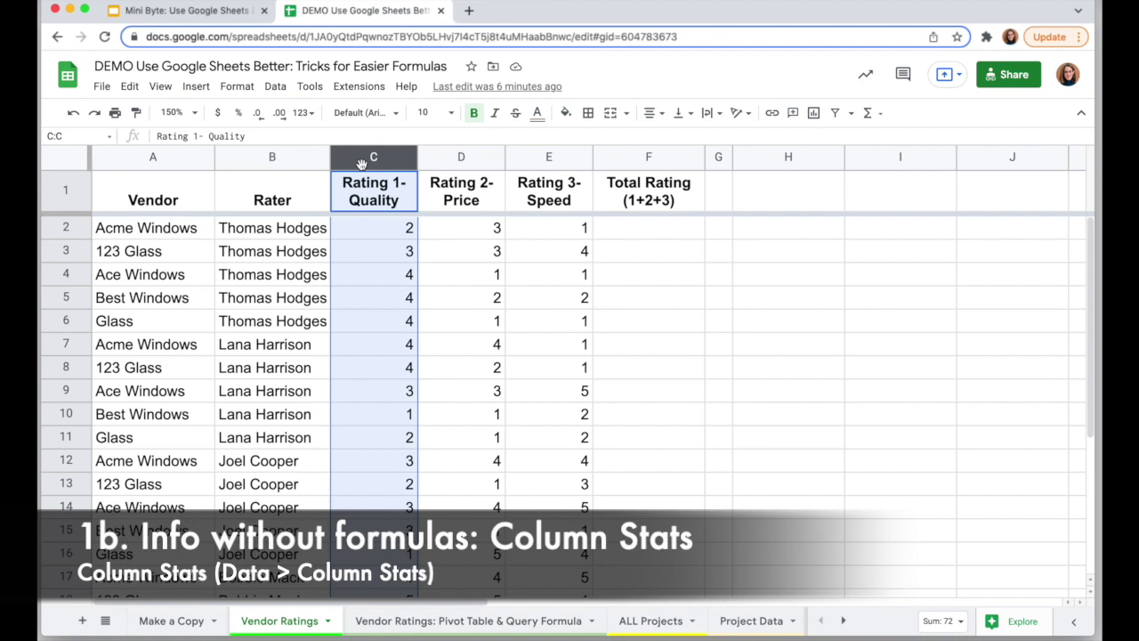
pyautogui.click(275, 86)
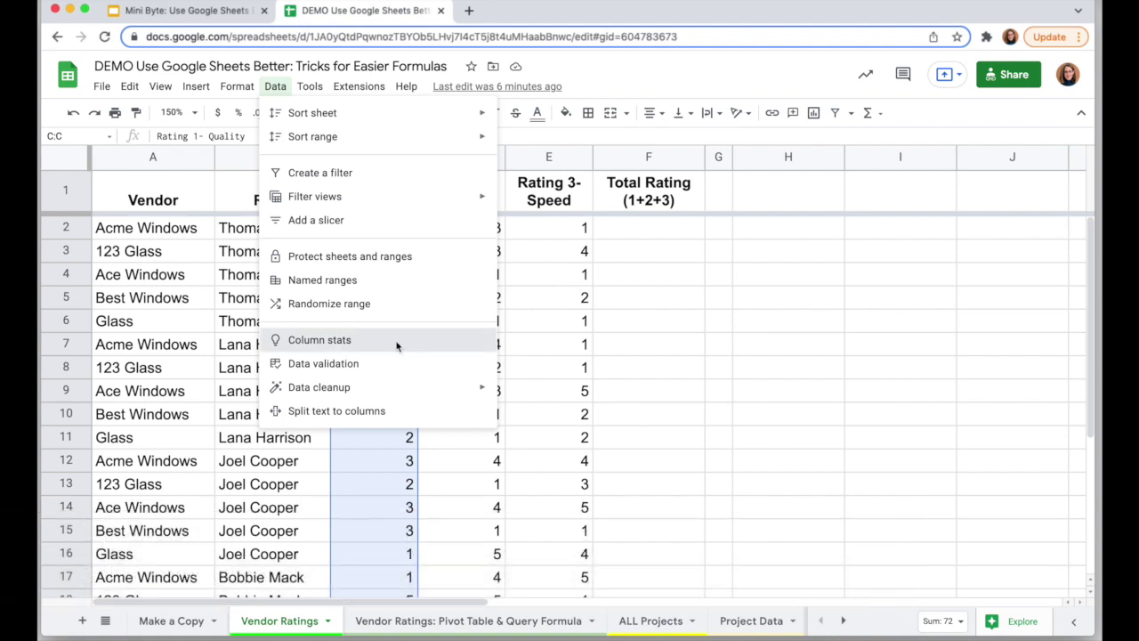
pyautogui.click(397, 344)
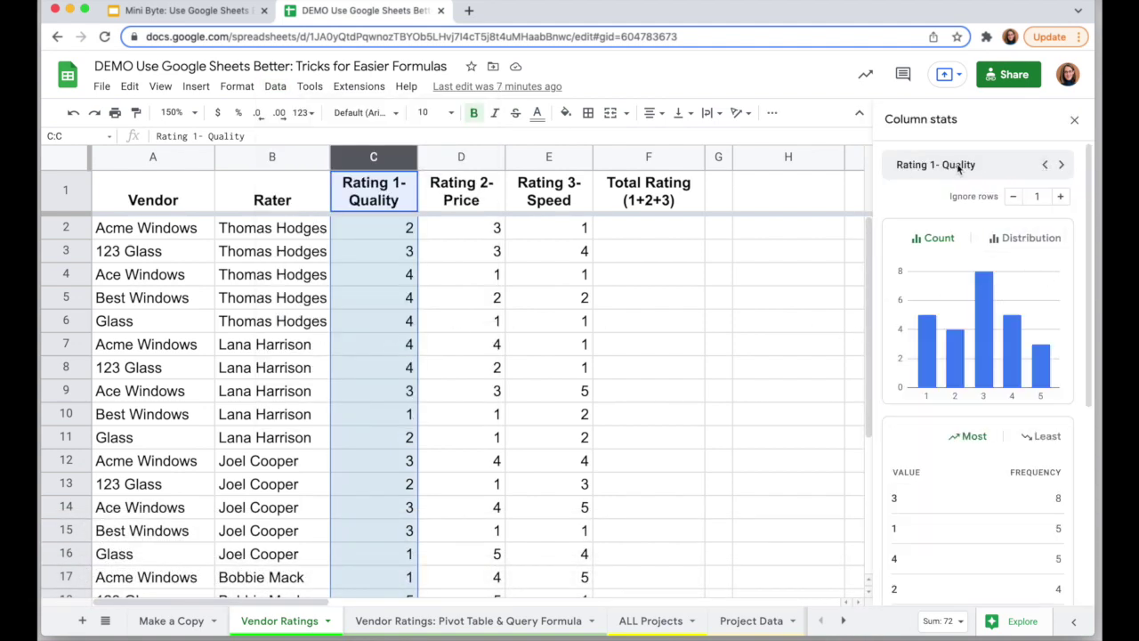
pyautogui.click(1045, 166)
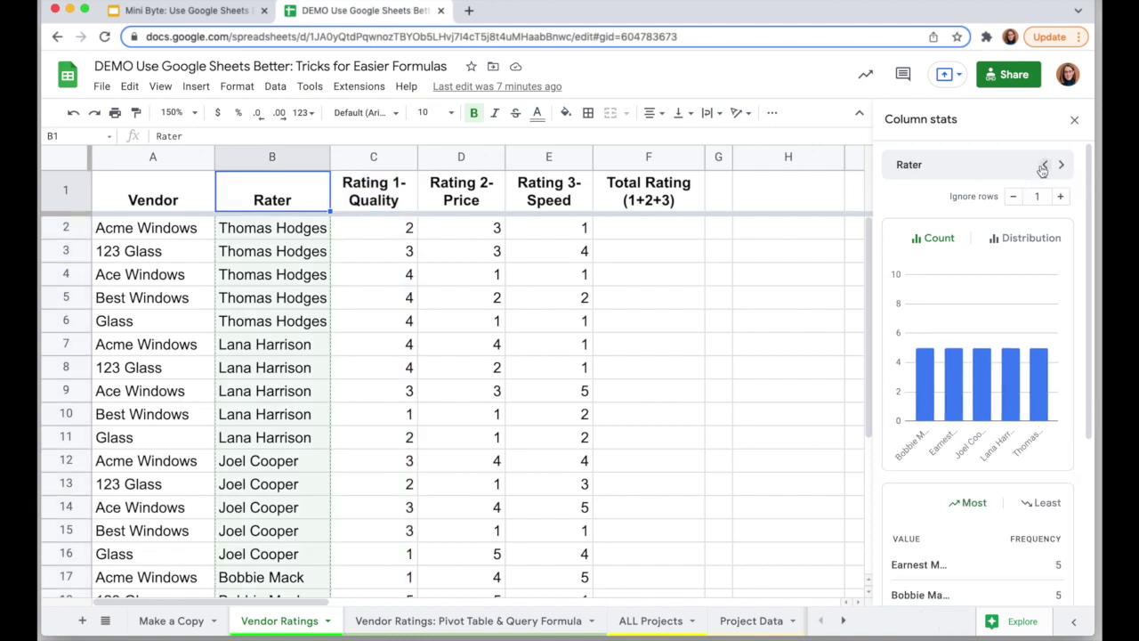
pyautogui.click(1043, 167)
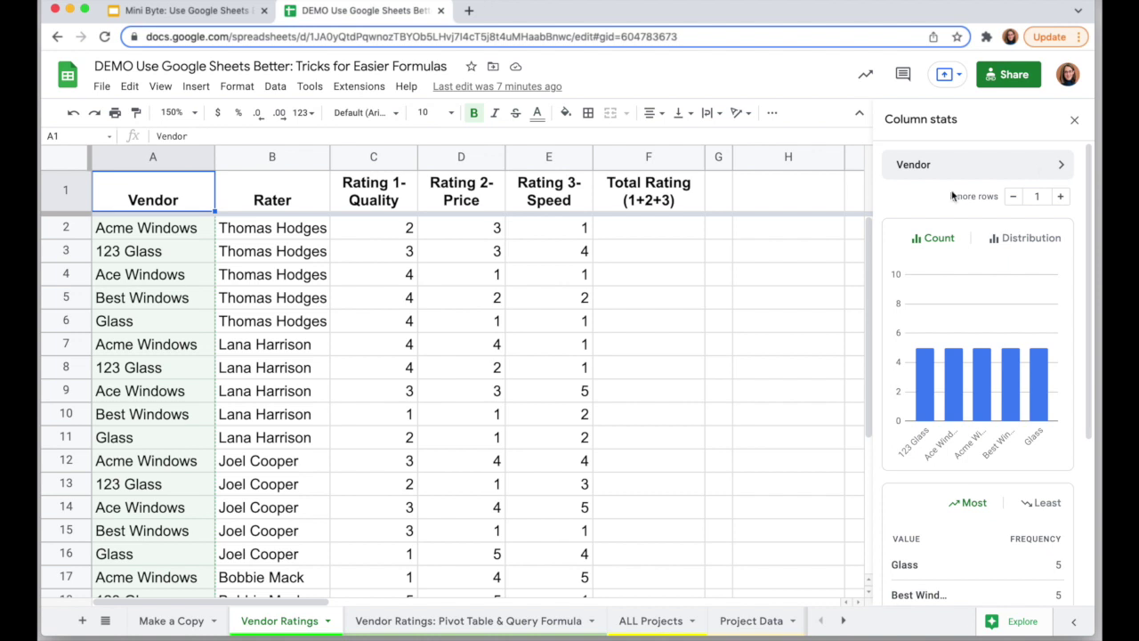
# Examine the Vendor column's count chart, its most and least frequent values, and its row, empty-cell and unique-value summary.
pyautogui.scroll(-2, 943, 285)
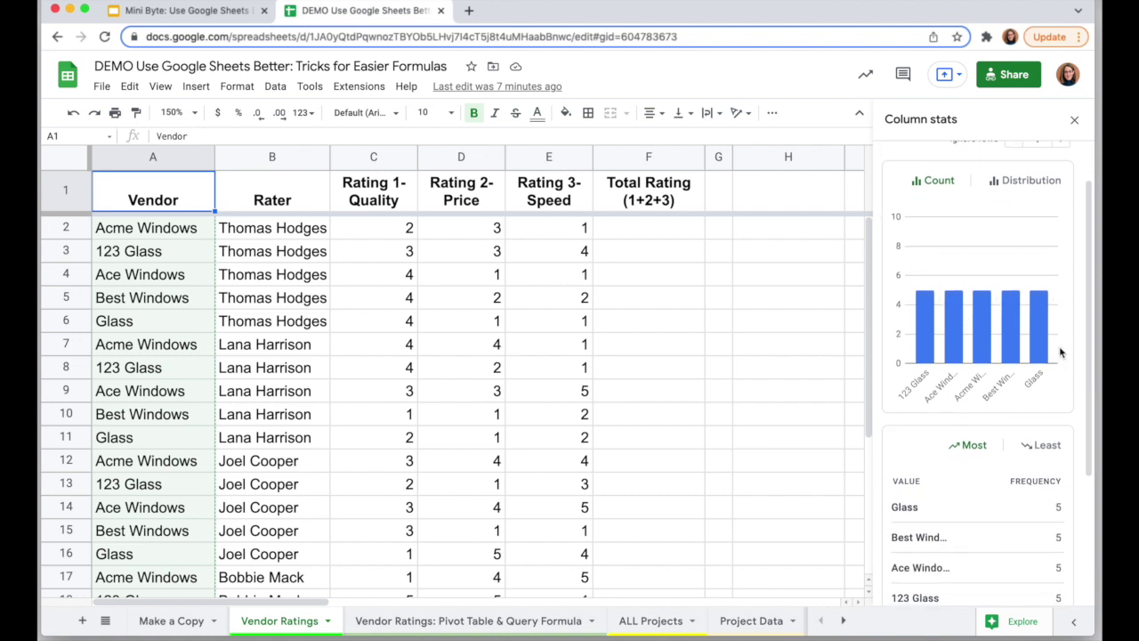
pyautogui.moveTo(929, 337)
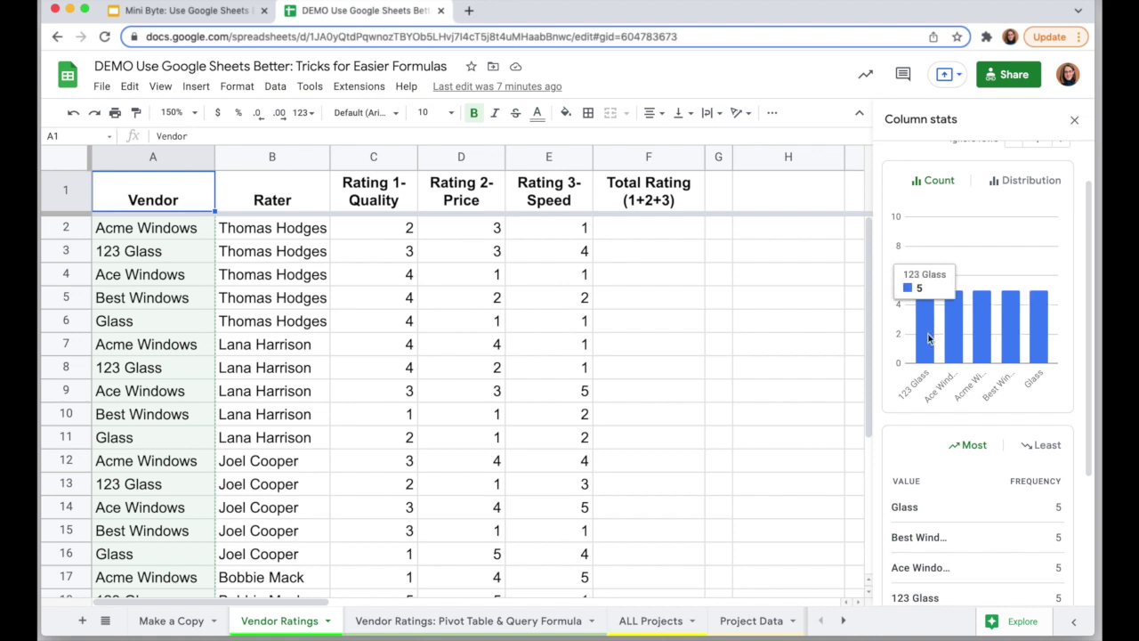
pyautogui.scroll(-2, 1037, 365)
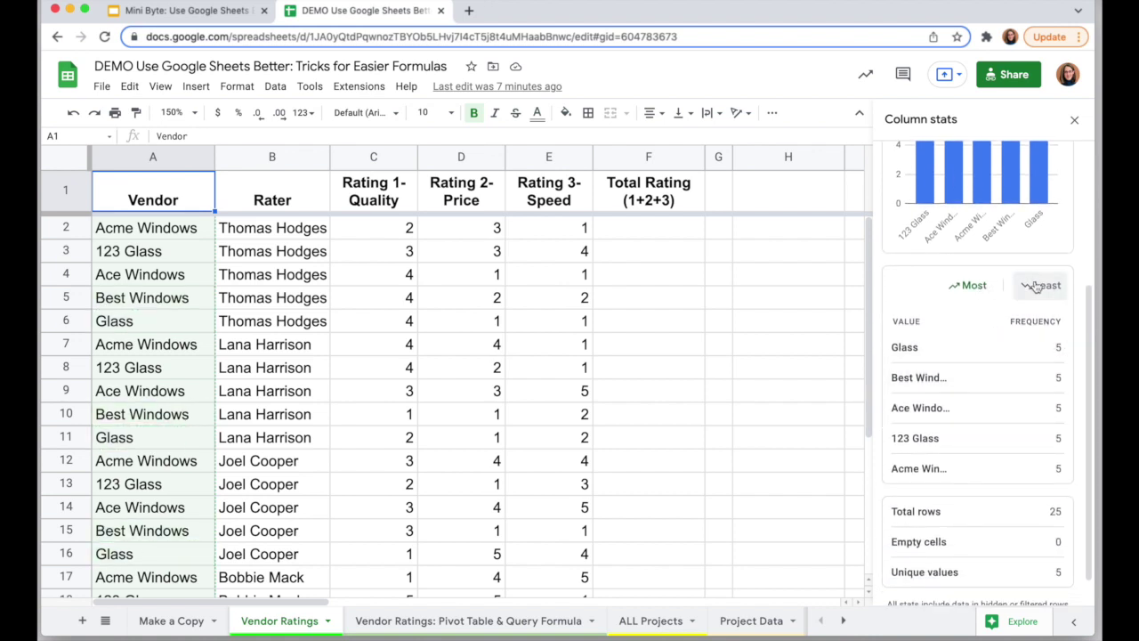
pyautogui.click(1037, 286)
pyautogui.click(959, 283)
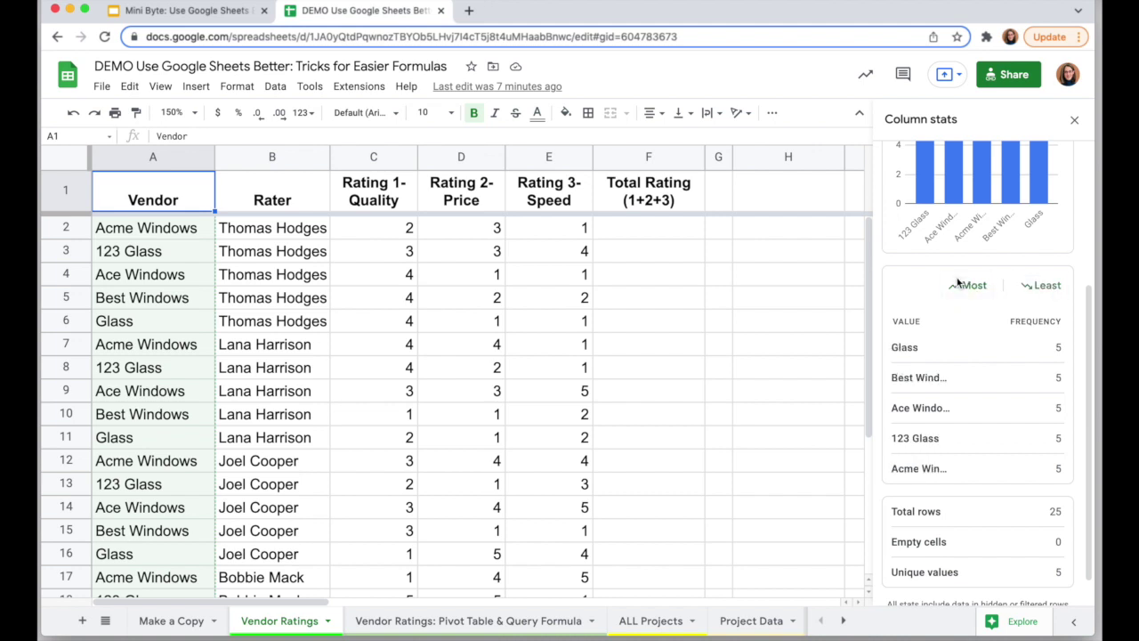
pyautogui.scroll(-1, 958, 283)
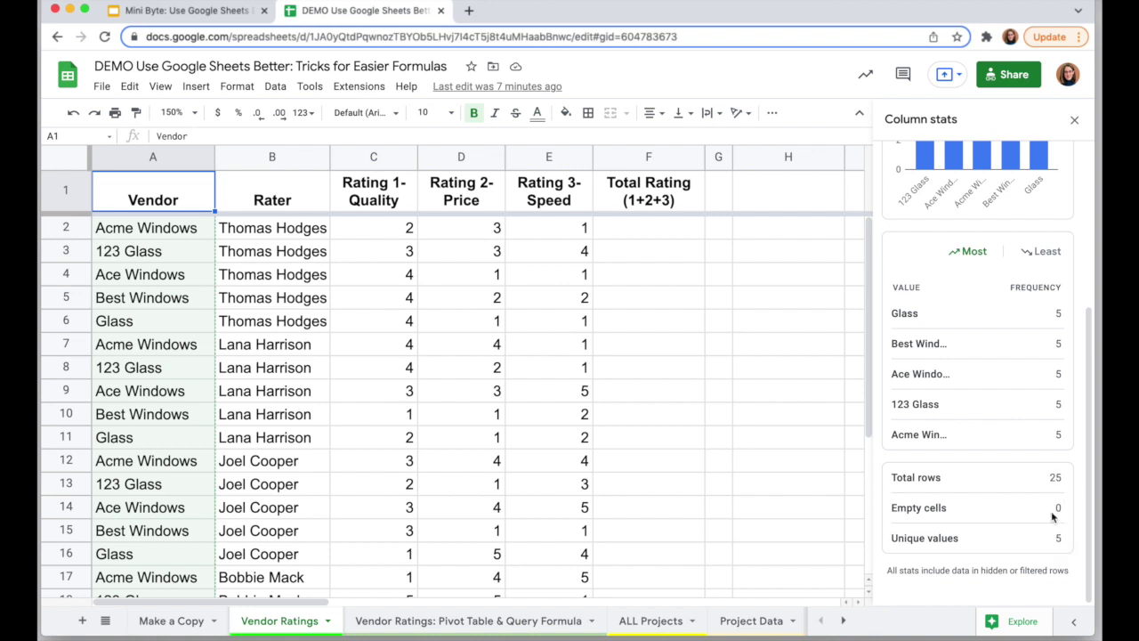
pyautogui.scroll(5, 1058, 480)
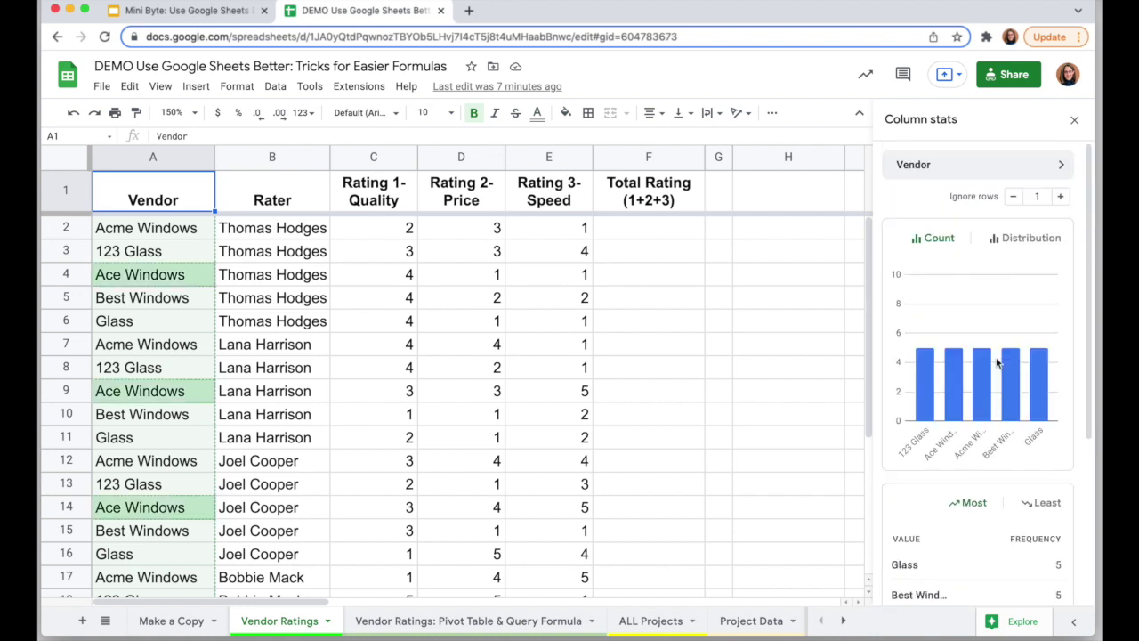
# Advance Column stats to Rating 1- Quality and examine its chart and statistics.
pyautogui.click(1059, 167)
pyautogui.click(1059, 167)
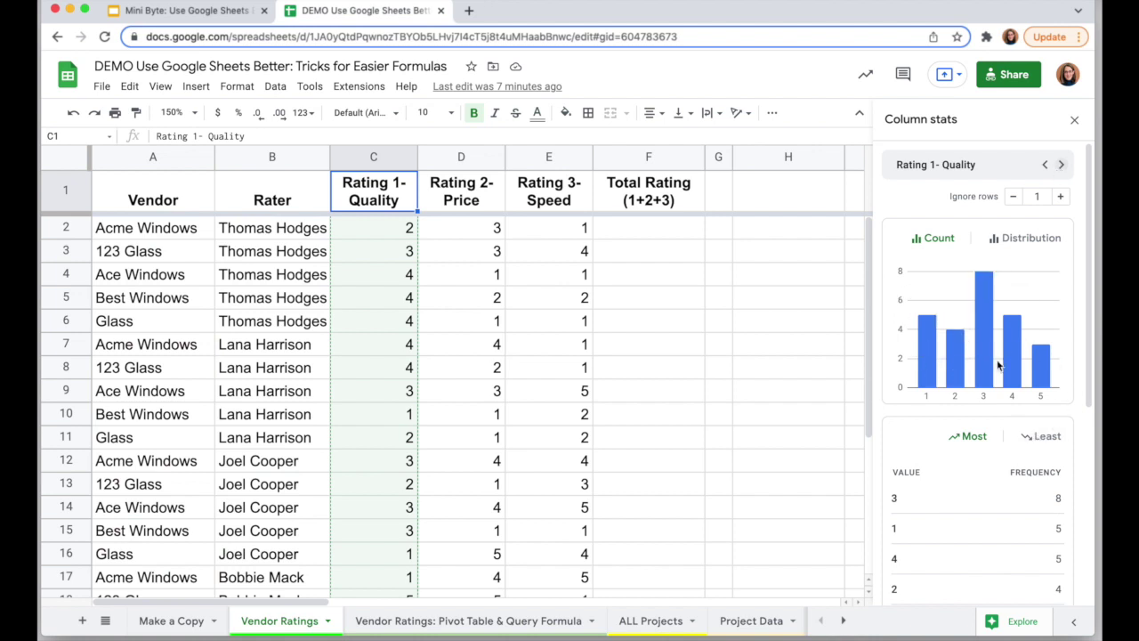
pyautogui.scroll(-4, 1016, 480)
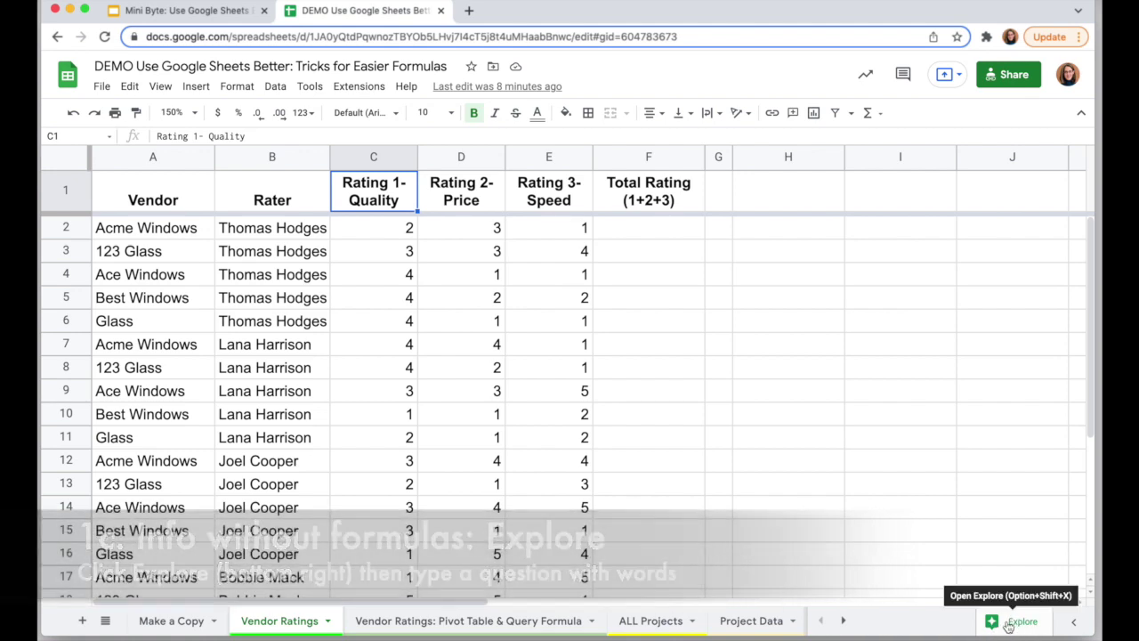
# Open Explore for the data, look at the suggested questions, and return to the Explore overview.
pyautogui.click(1020, 622)
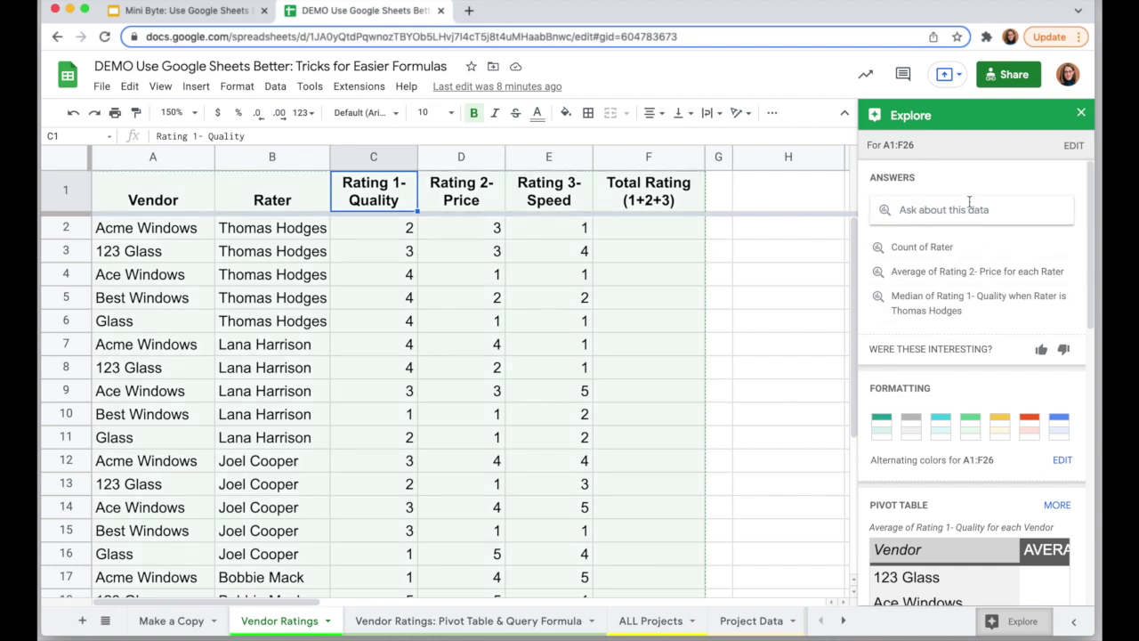
pyautogui.click(962, 209)
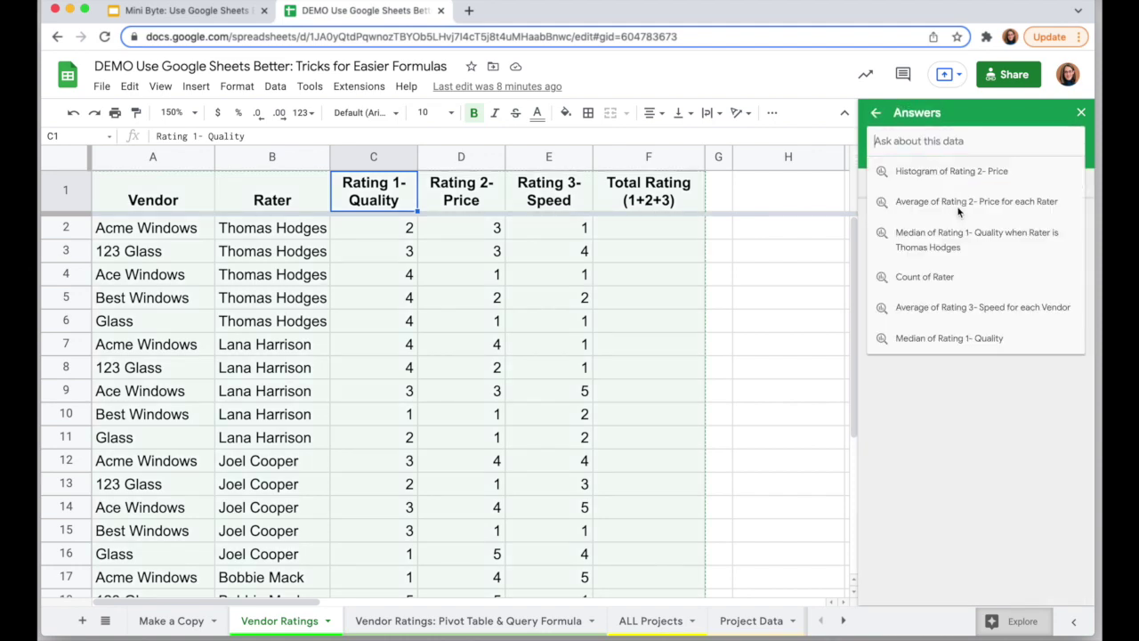
pyautogui.click(881, 127)
pyautogui.click(876, 113)
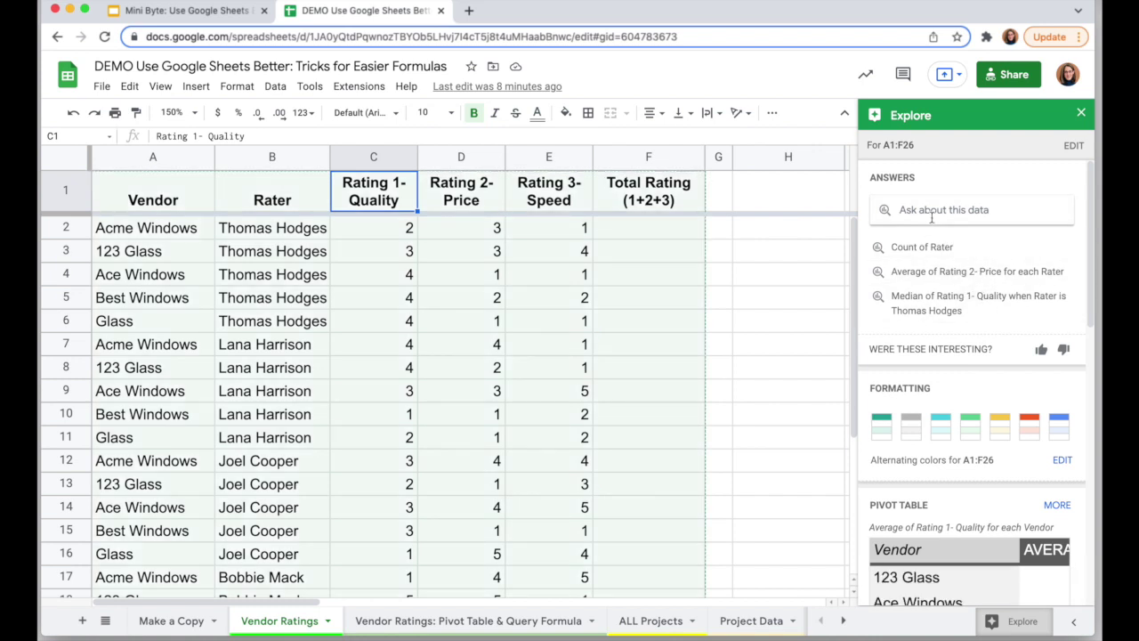
# Ask Explore for "Average Rating 2- Price" using the suggested column name.
pyautogui.click(929, 210)
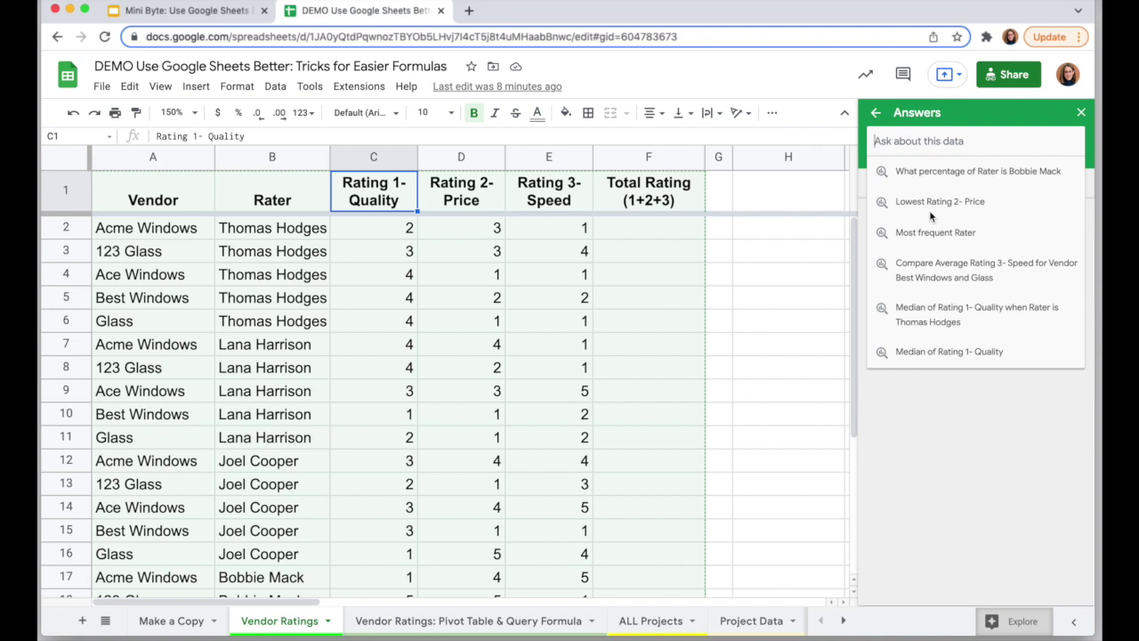
pyautogui.write('Average')
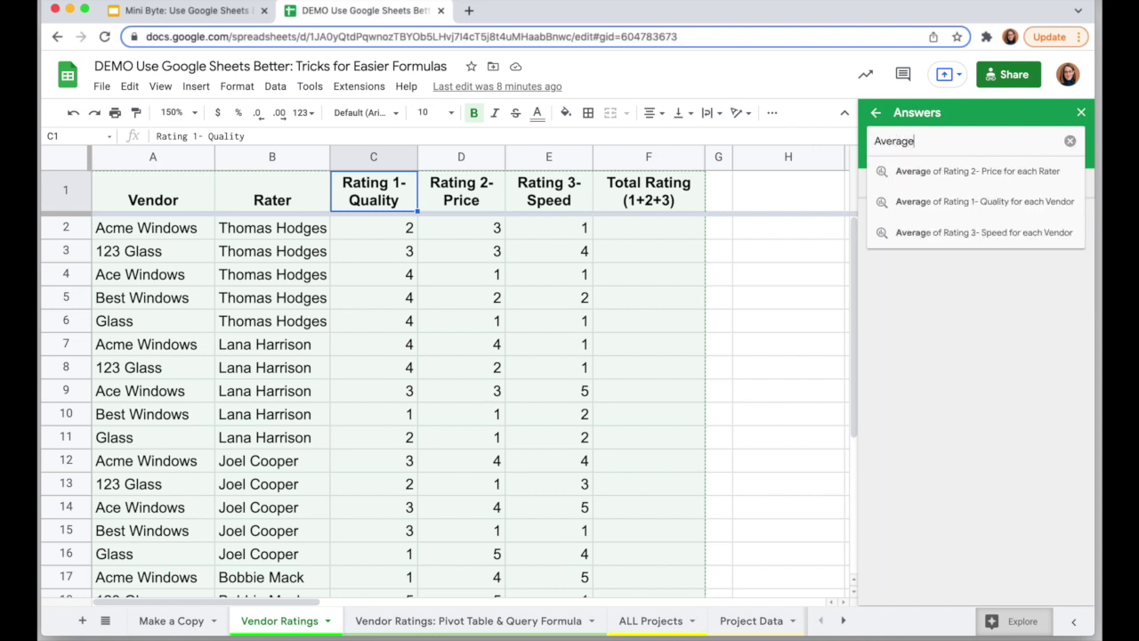
pyautogui.write(' rati')
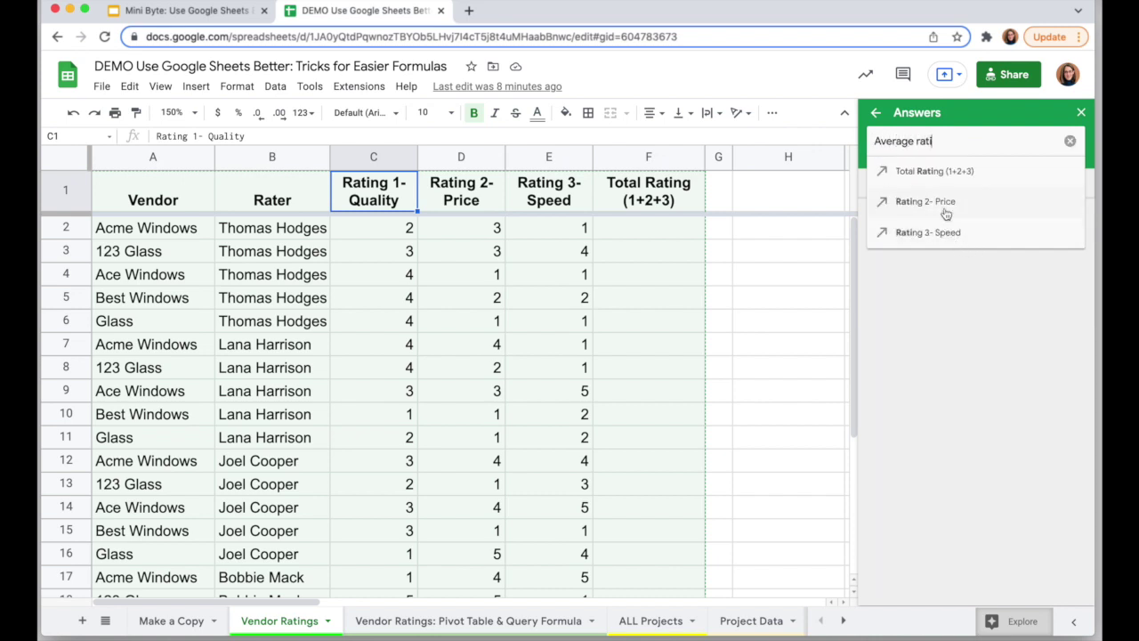
pyautogui.click(949, 207)
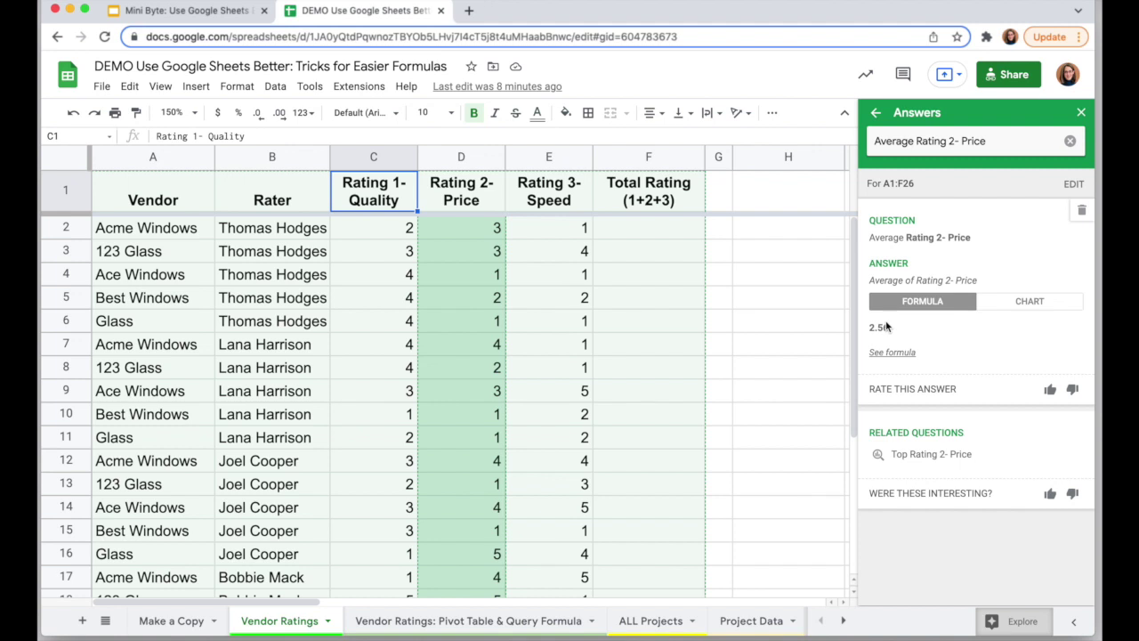
# Reveal the formula behind the average Rating 2- Price answer and view the answer as a chart.
pyautogui.click(892, 352)
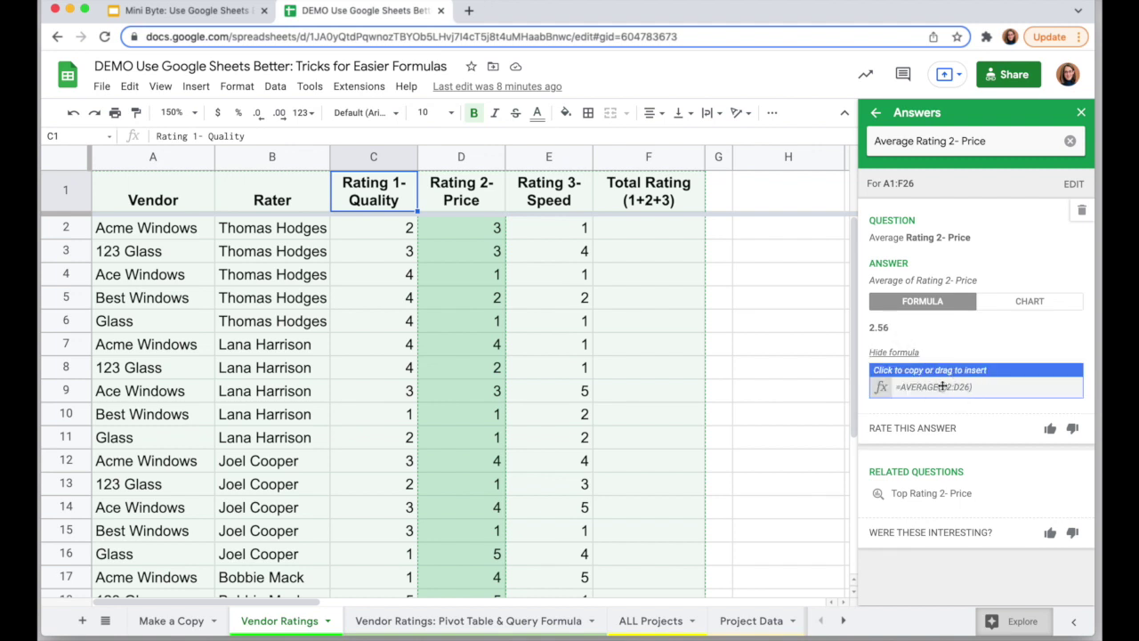
pyautogui.moveTo(943, 386)
pyautogui.mouseDown()
pyautogui.moveTo(878, 302)
pyautogui.moveTo(763, 250)
pyautogui.moveTo(941, 364)
pyautogui.moveTo(946, 384)
pyautogui.mouseUp()
pyautogui.click(1029, 303)
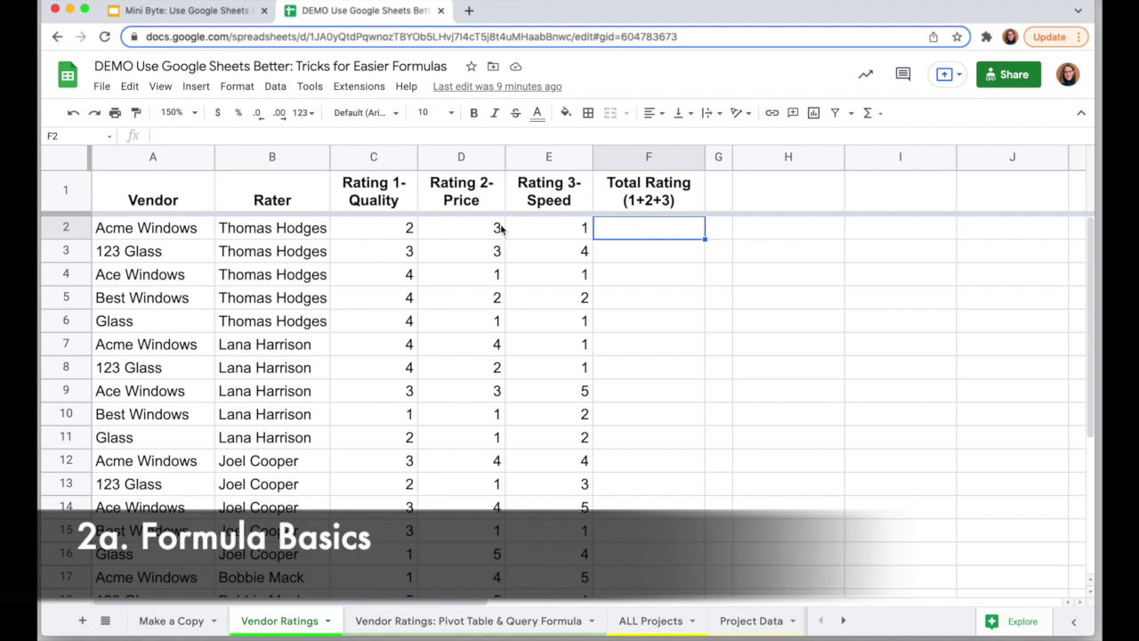
# Build the formula =C2+D2+E2 in cell F2 to total the three ratings for the first row.
pyautogui.click(59, 229)
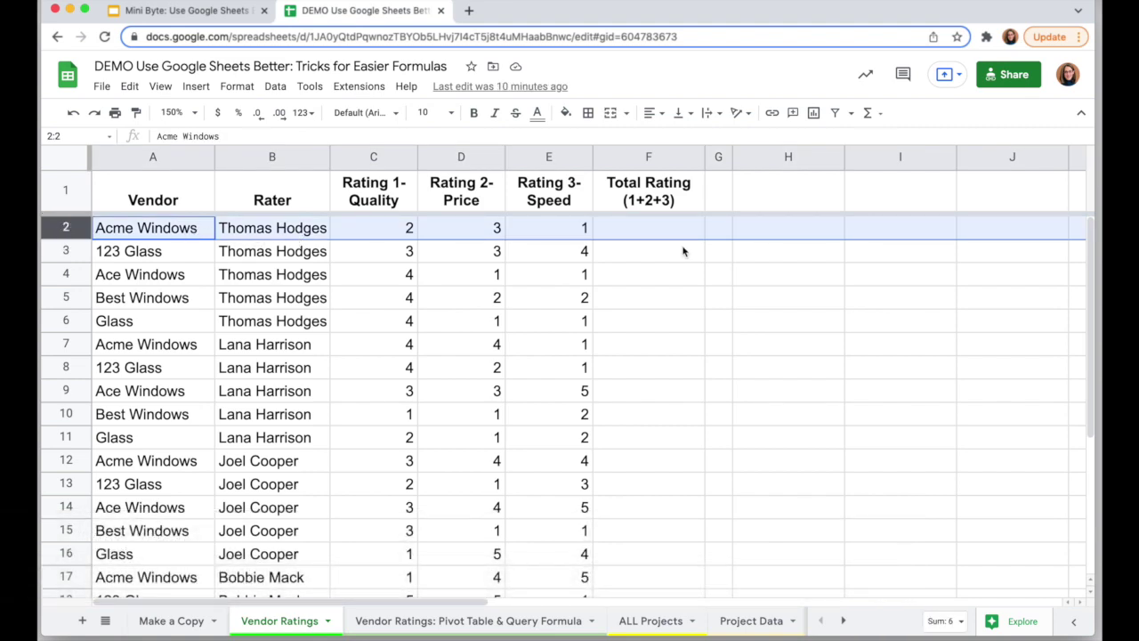
pyautogui.click(652, 235)
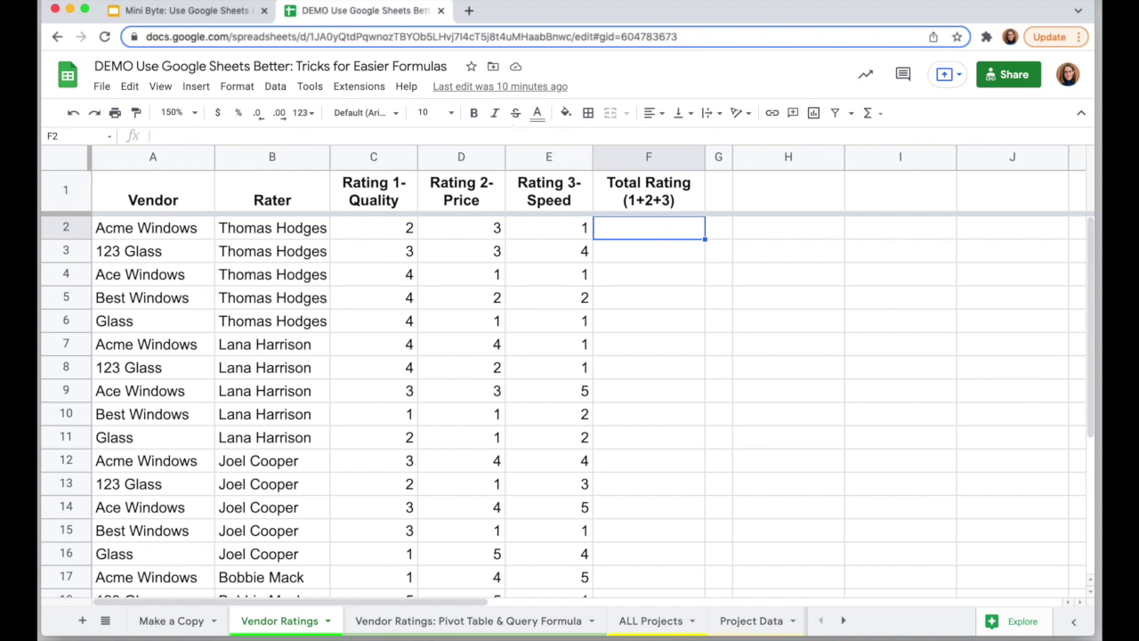
pyautogui.write('=')
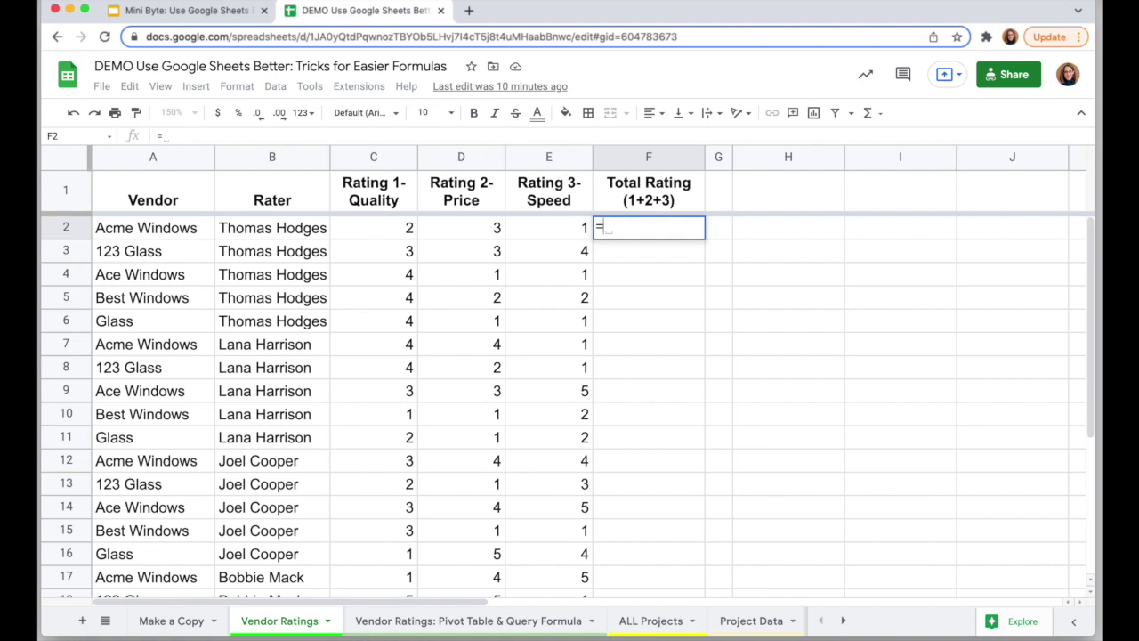
pyautogui.click(878, 116)
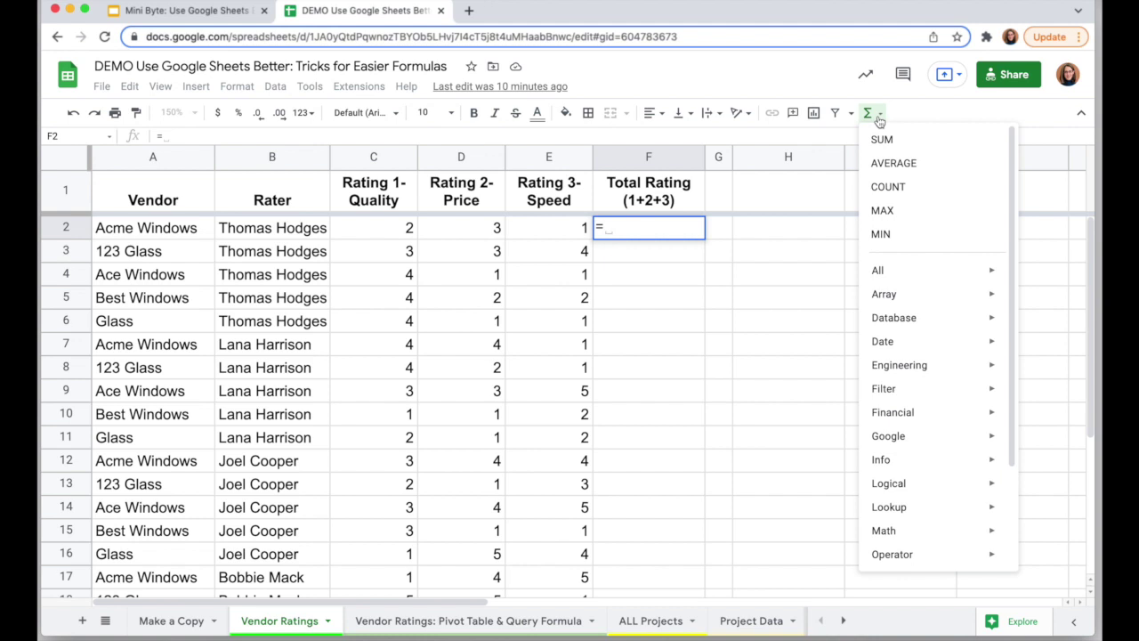
pyautogui.click(628, 224)
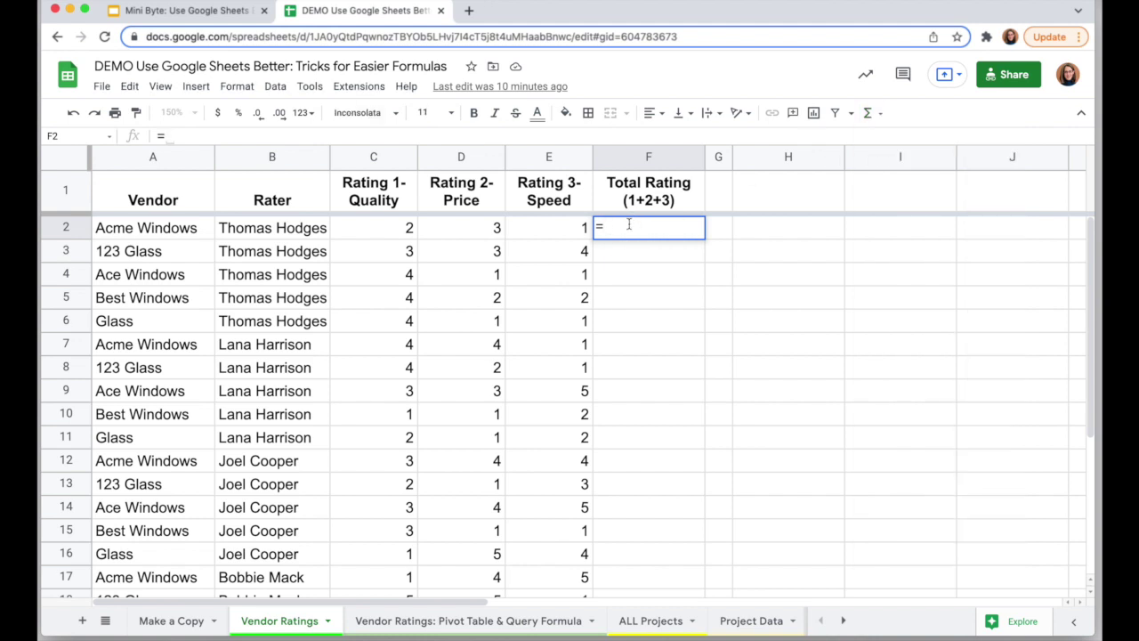
pyautogui.click(380, 229)
pyautogui.write('+')
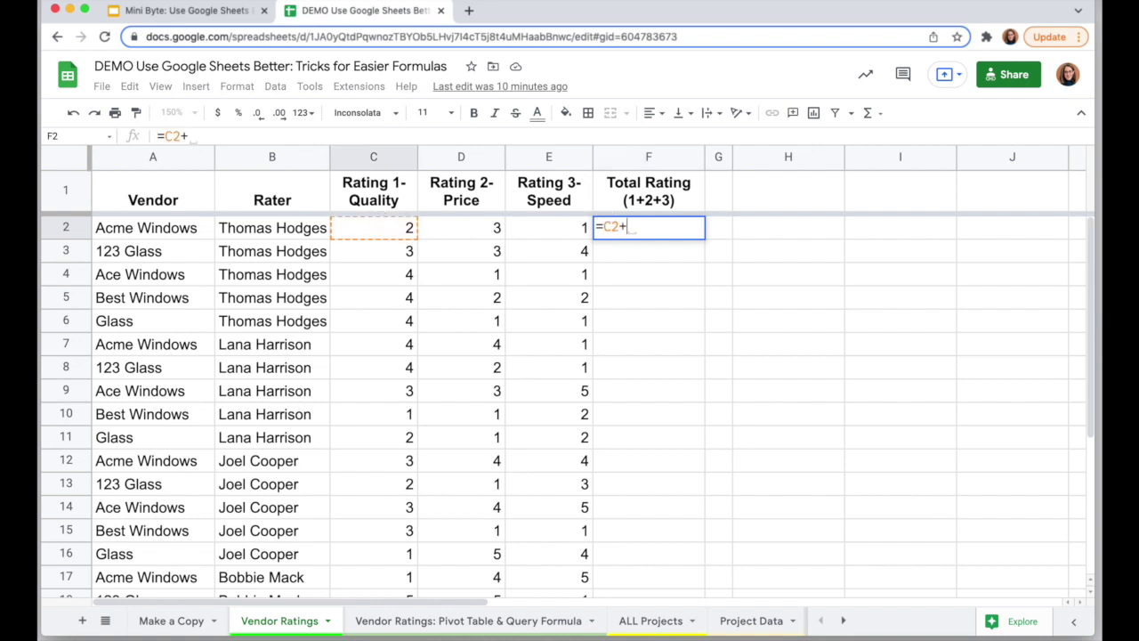
pyautogui.click(459, 230)
pyautogui.write('+')
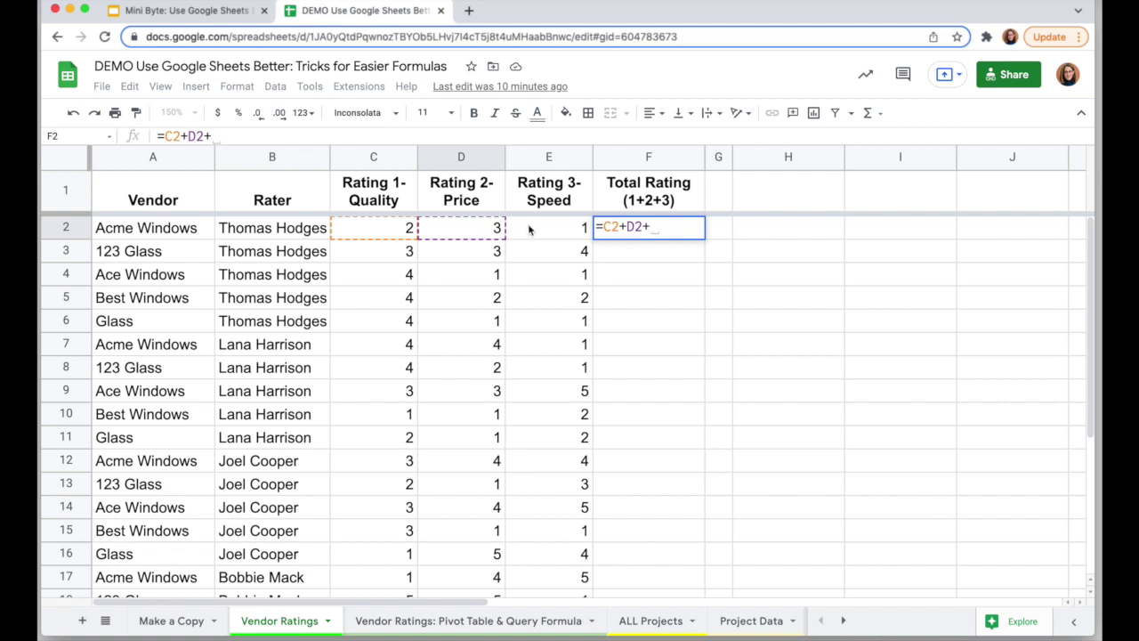
pyautogui.click(554, 229)
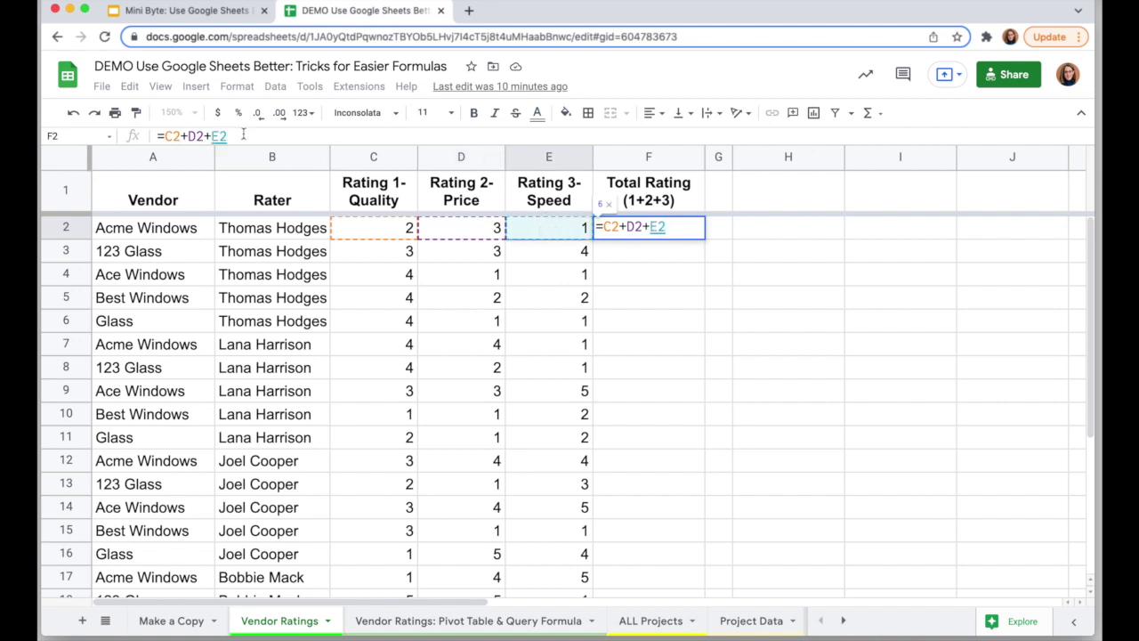
# Preview the values of E2, D2 and combined parts of the F2 formula, and commit the formula to the cell.
pyautogui.click(243, 134)
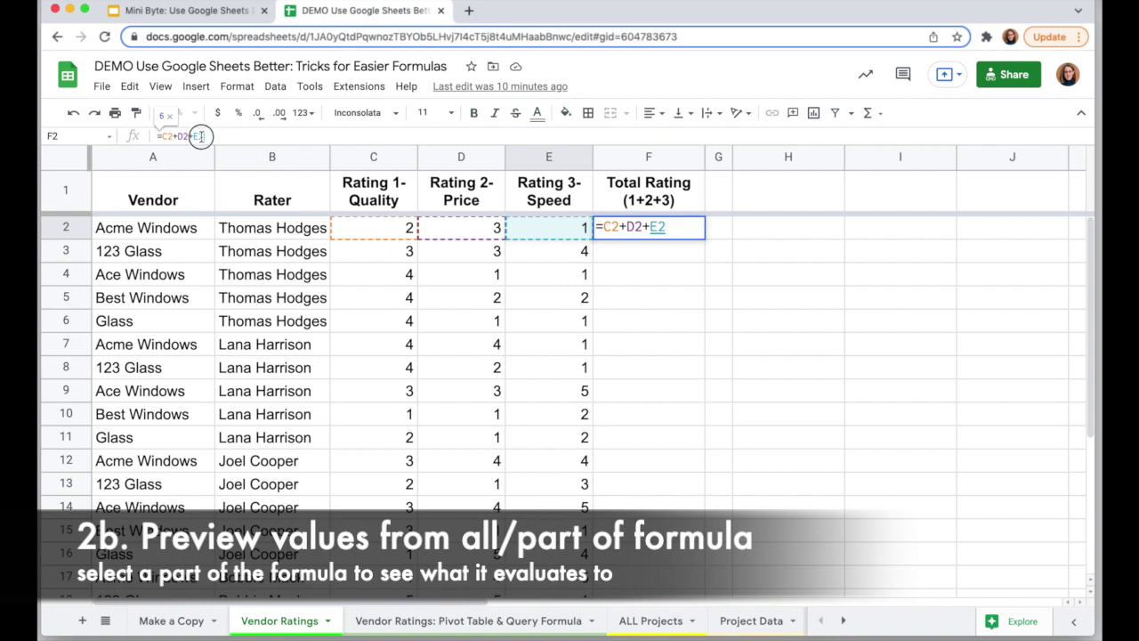
pyautogui.click(195, 136)
pyautogui.doubleClick(195, 136)
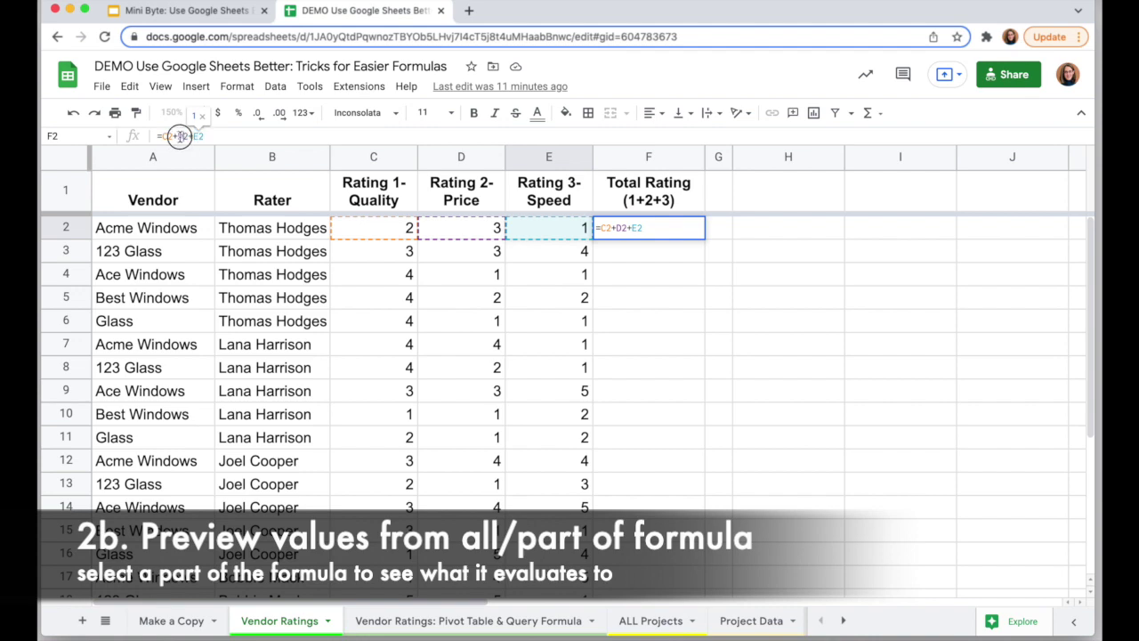
pyautogui.doubleClick(180, 137)
pyautogui.doubleClick(182, 136)
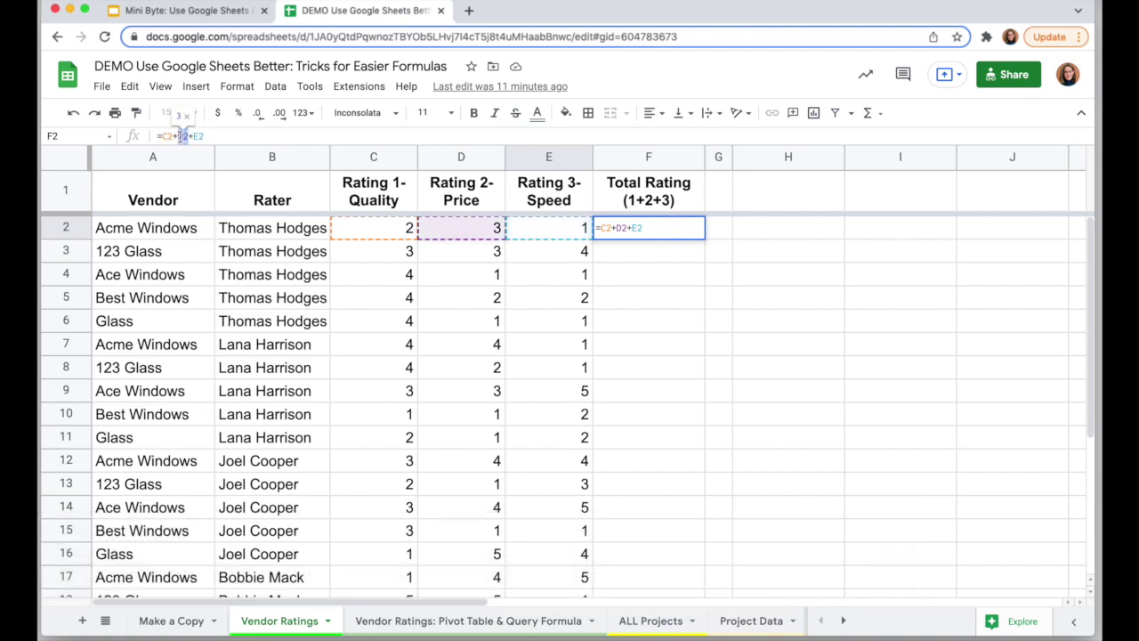
pyautogui.moveTo(203, 136); pyautogui.dragTo(178, 136)
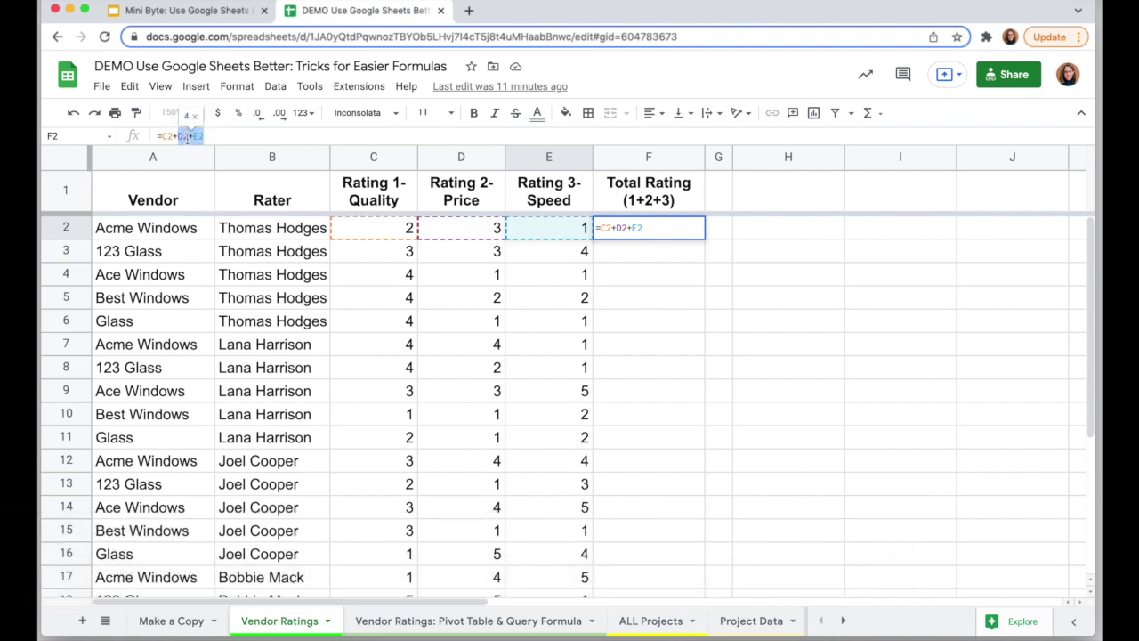
pyautogui.doubleClick(197, 136)
pyautogui.moveTo(161, 136); pyautogui.dragTo(185, 137)
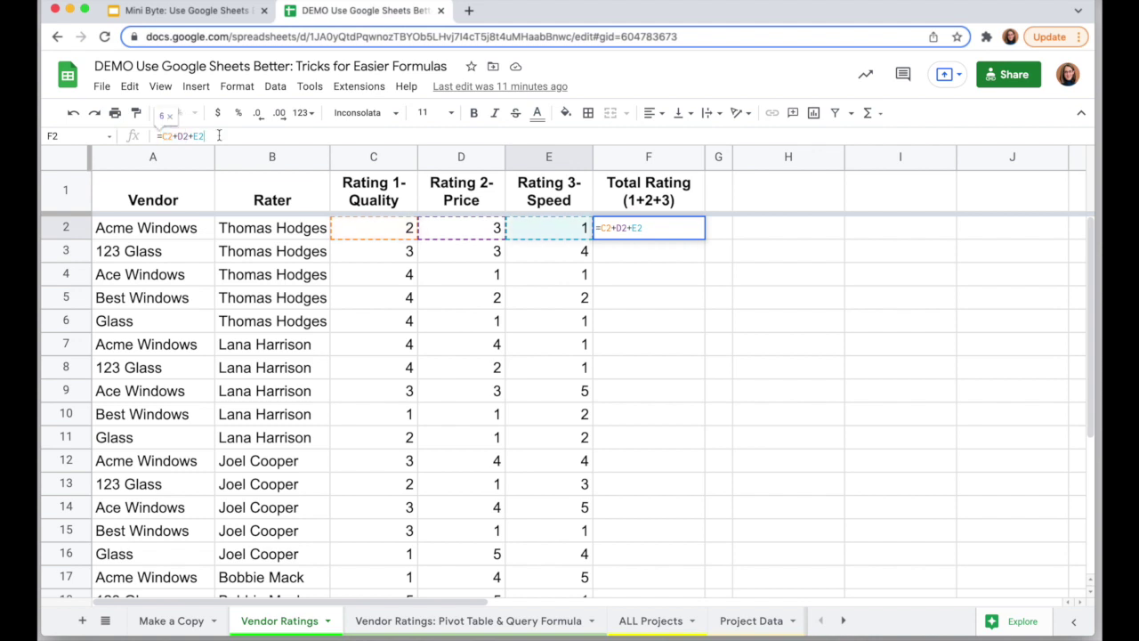
pyautogui.press('Return')
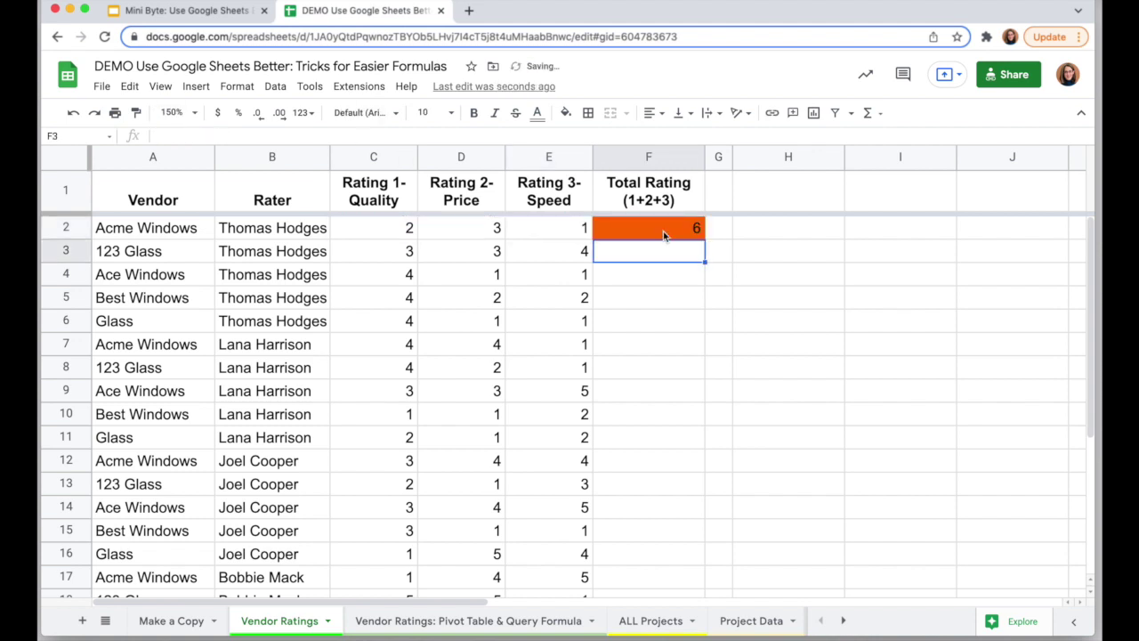
# Copy the total formula from F2 down to F13, and undo the fill.
pyautogui.click(663, 235)
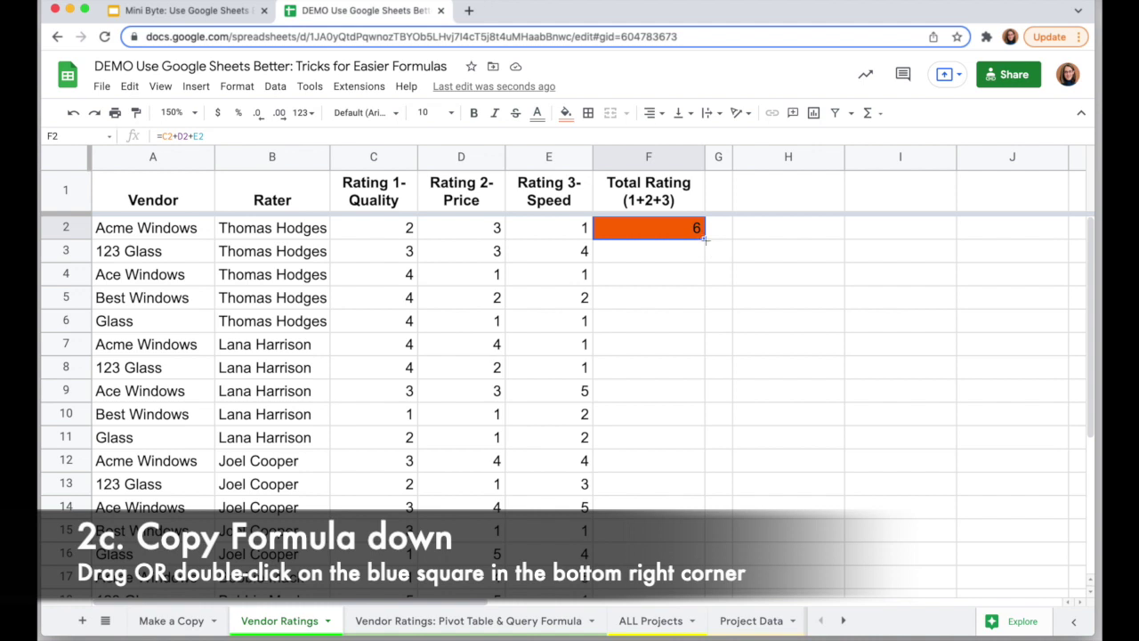
pyautogui.moveTo(705, 238); pyautogui.dragTo(701, 485)
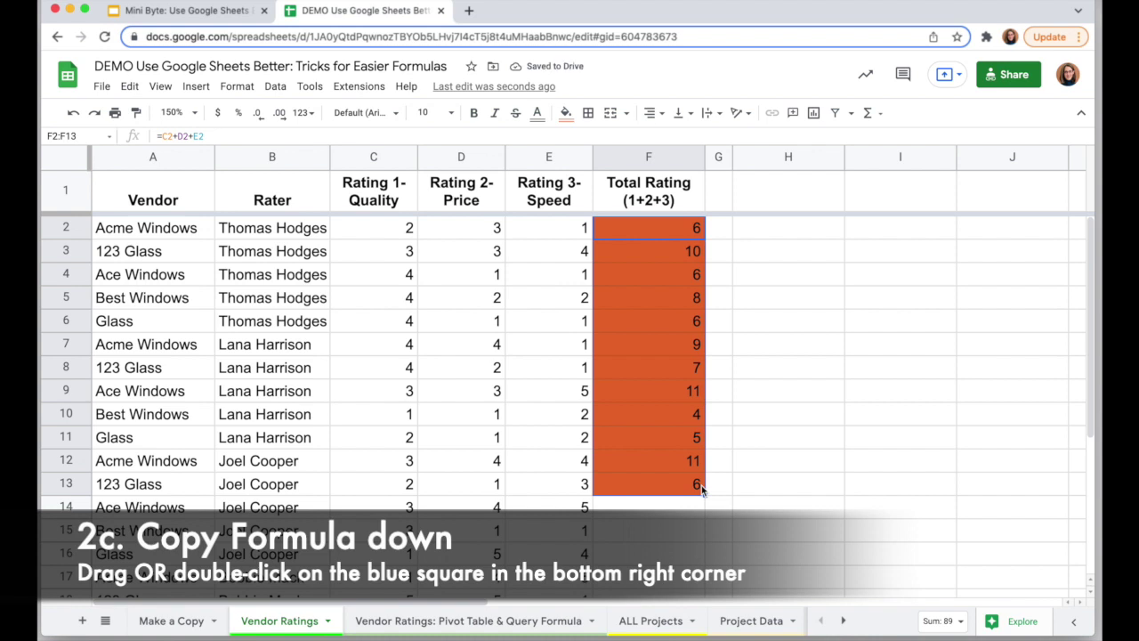
pyautogui.click(73, 113)
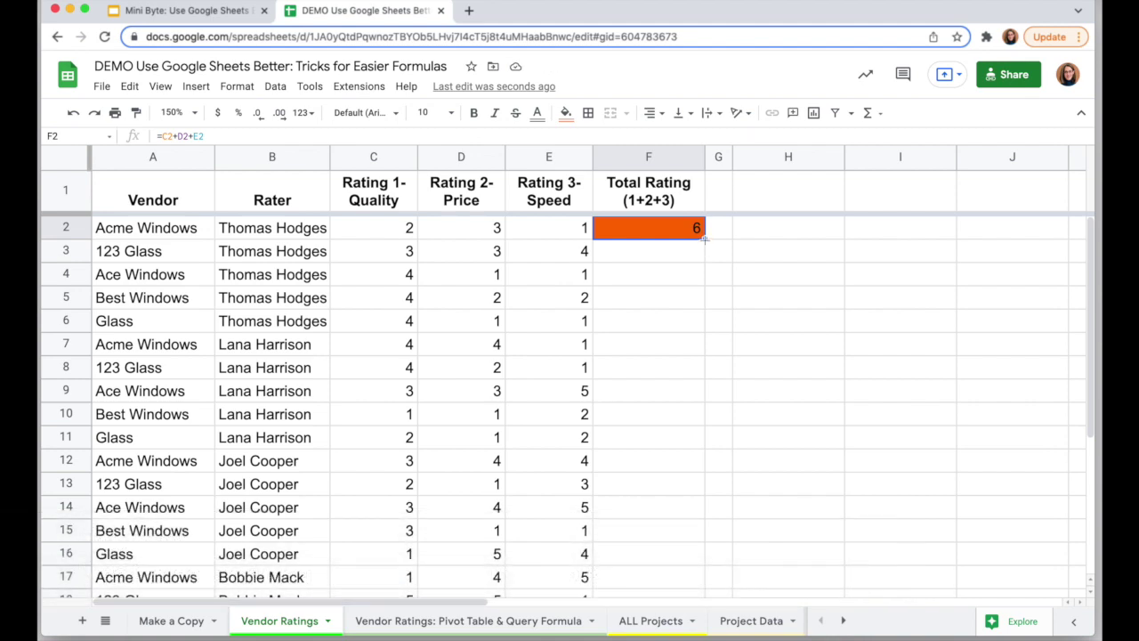
# Fill the F2 formula down the whole Total Rating column automatically, review the filled rows, and undo the fill.
pyautogui.doubleClick(704, 239)
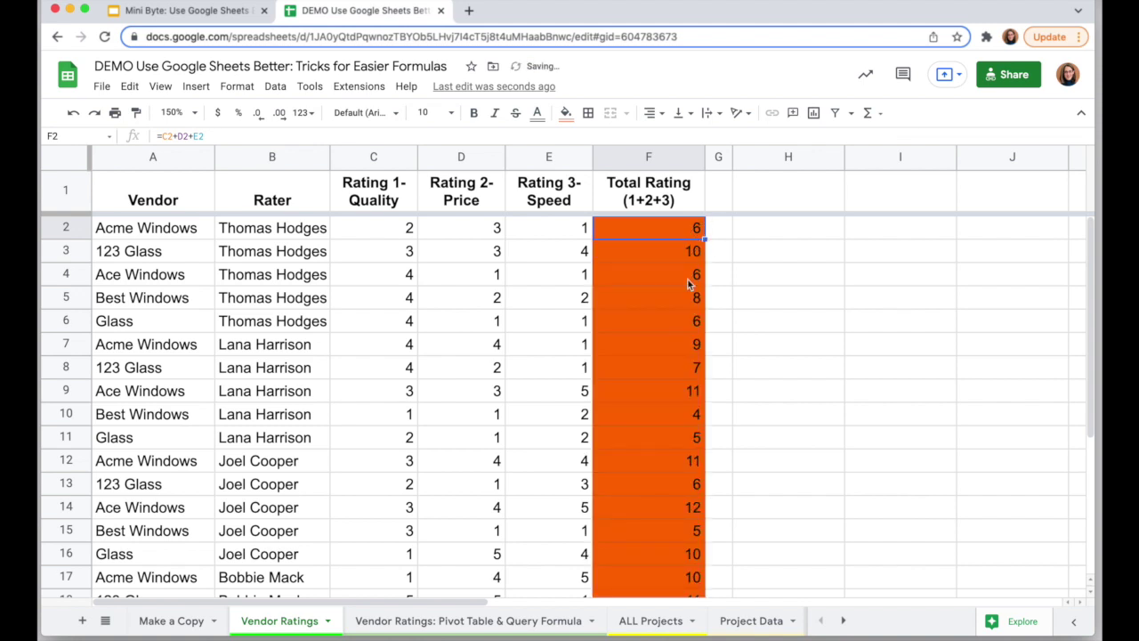
pyautogui.scroll(-5, 666, 351)
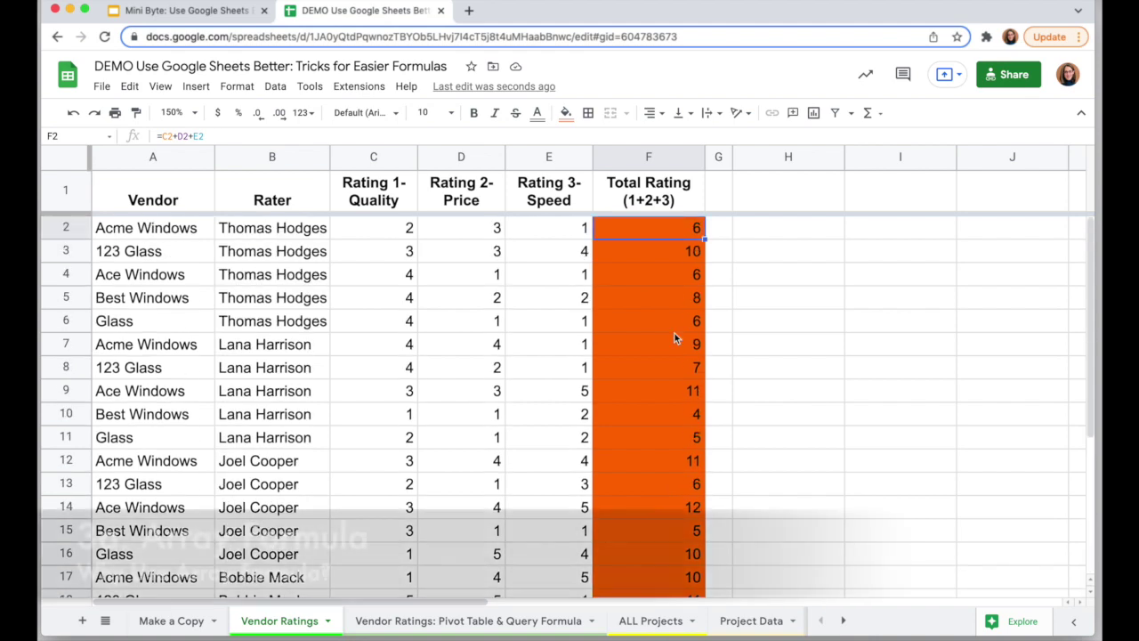
pyautogui.scroll(-5, 674, 338)
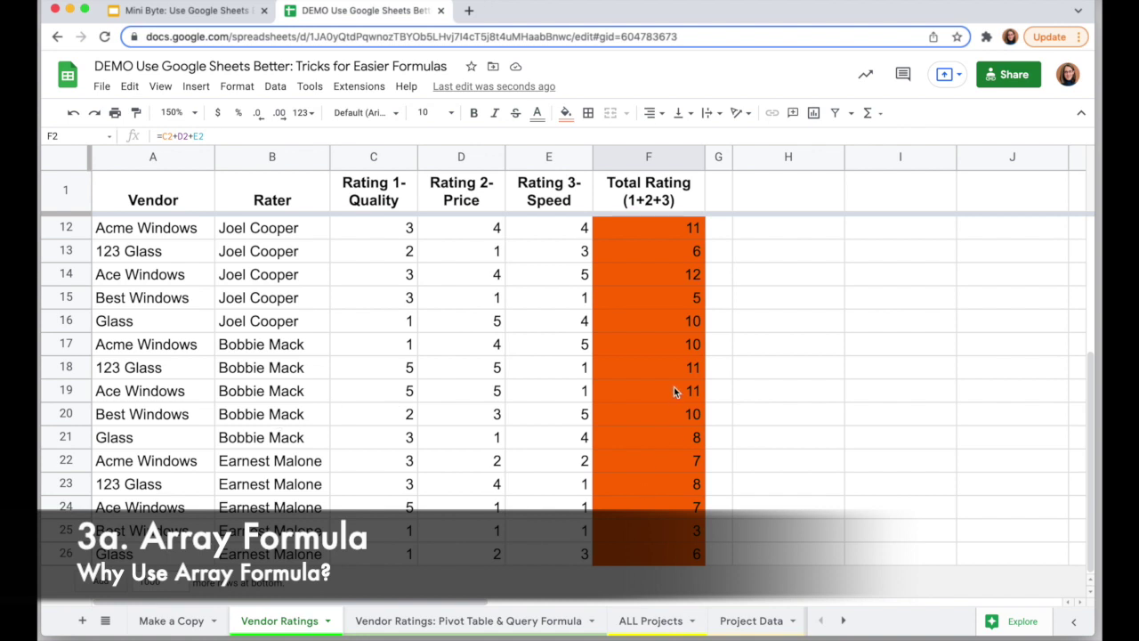
pyautogui.scroll(4, 693, 320)
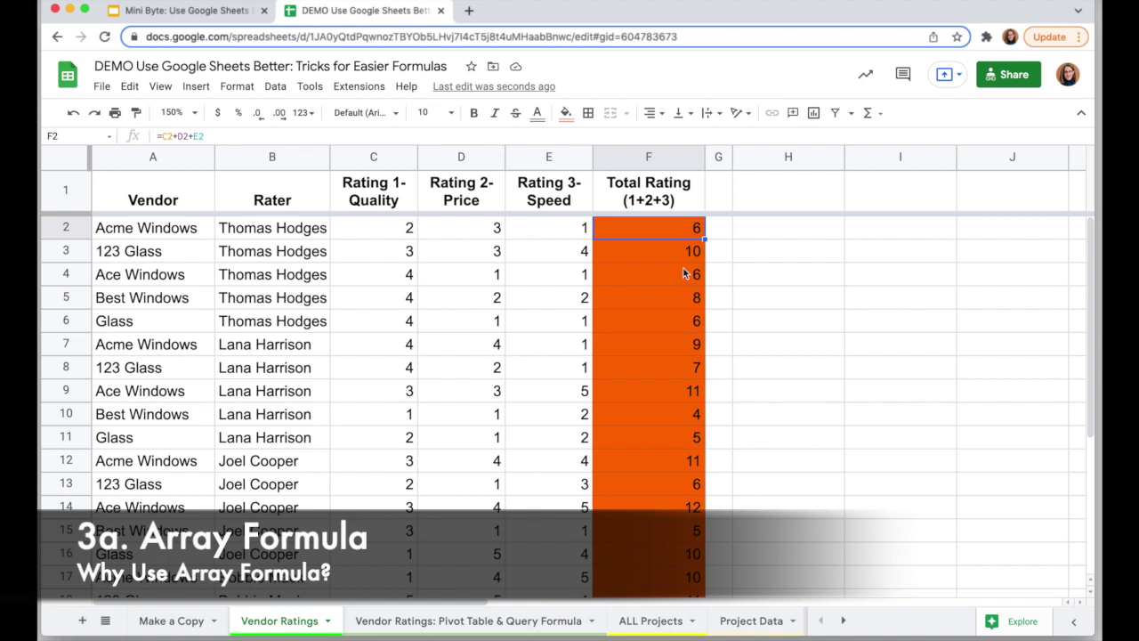
pyautogui.click(73, 112)
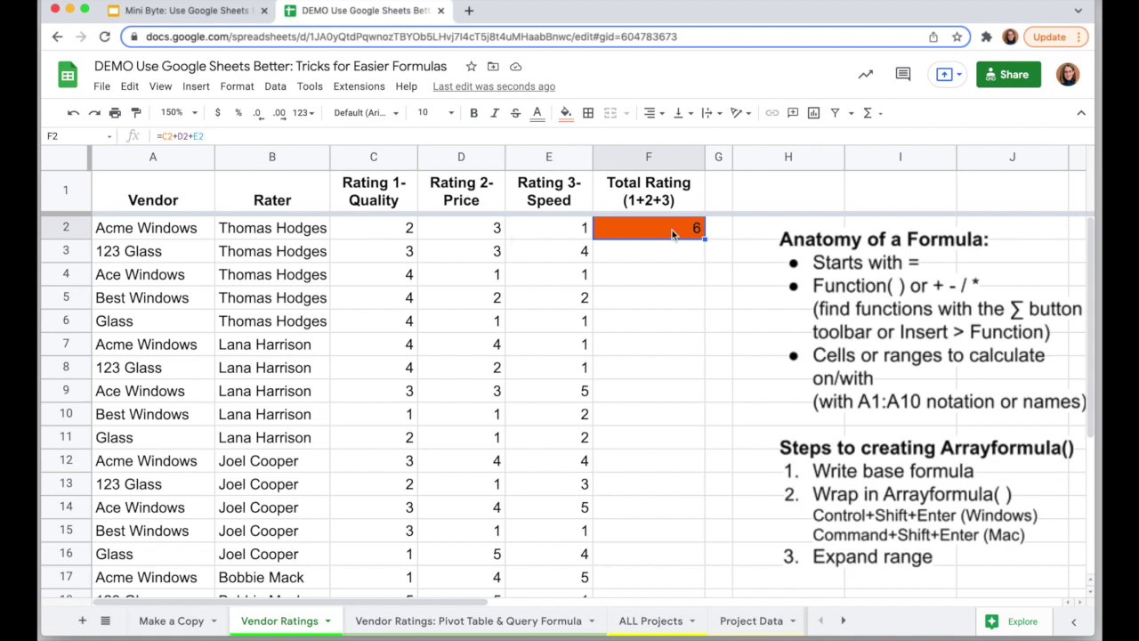
# Wrap the formula in F2 by hand so that it reads =arrayformula(C2+D2+E2), without committing it.
pyautogui.click(908, 448)
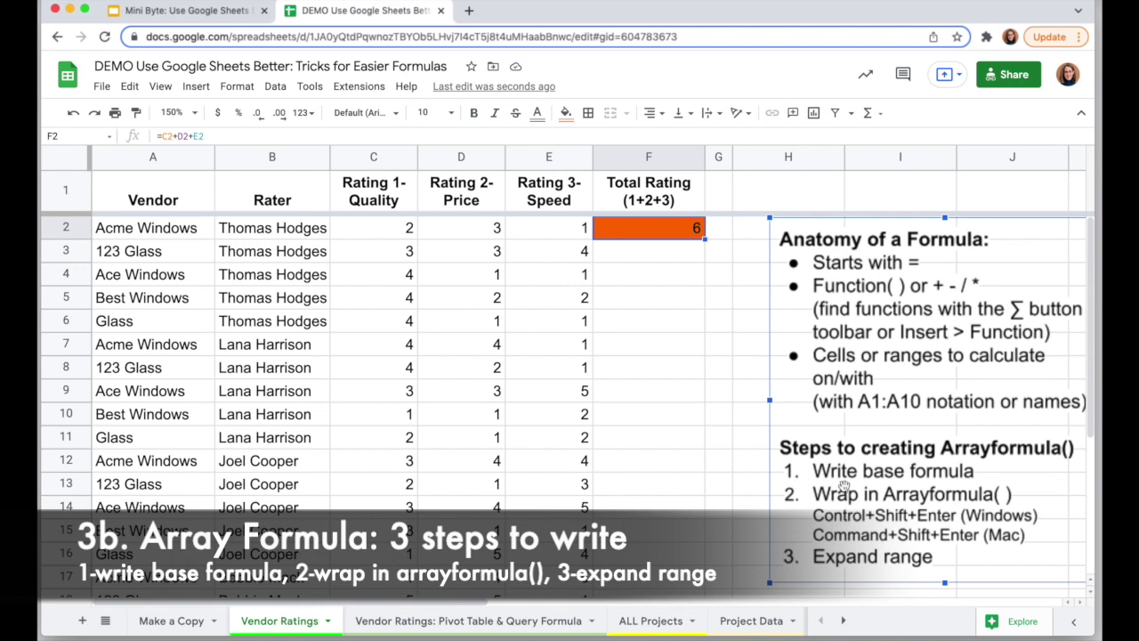
pyautogui.doubleClick(643, 233)
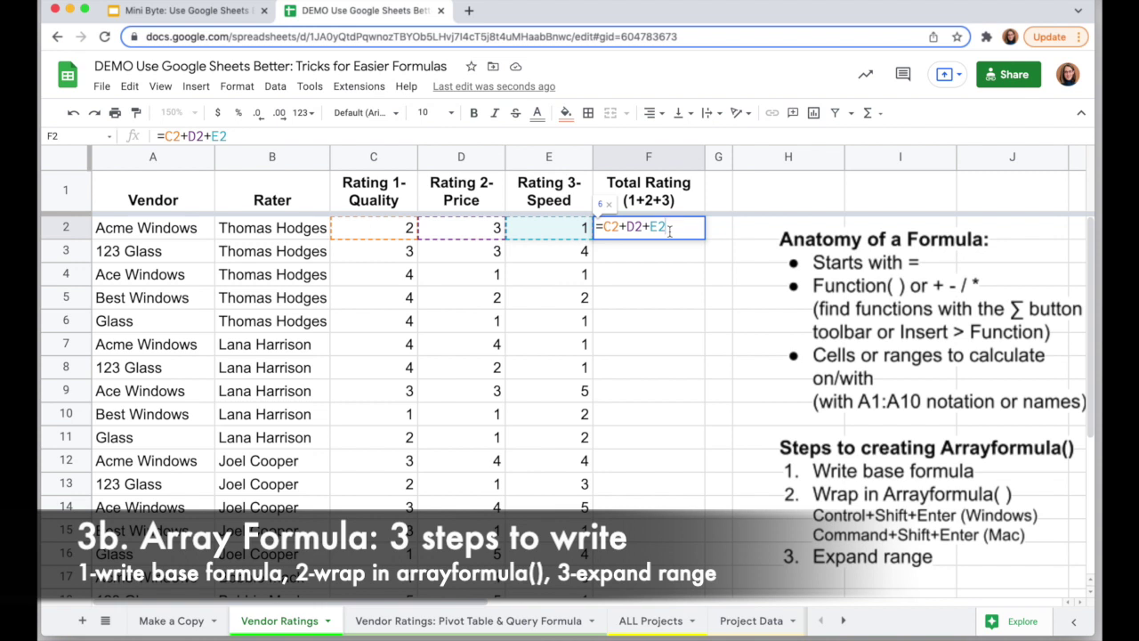
pyautogui.click(348, 134)
pyautogui.write(')')
pyautogui.click(163, 136)
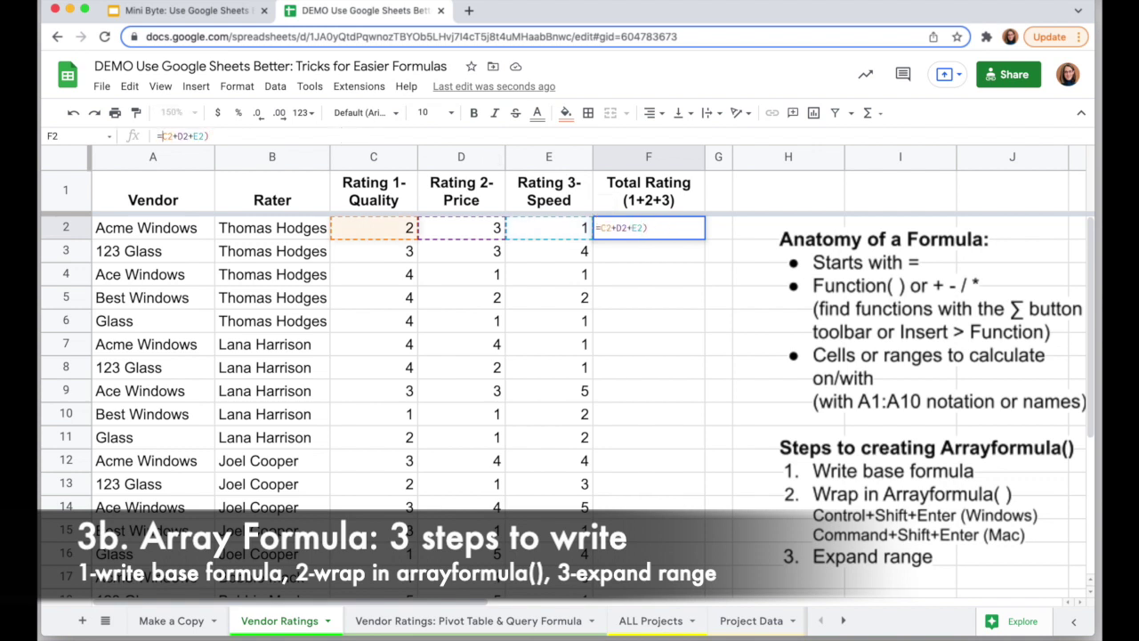
pyautogui.write('arr')
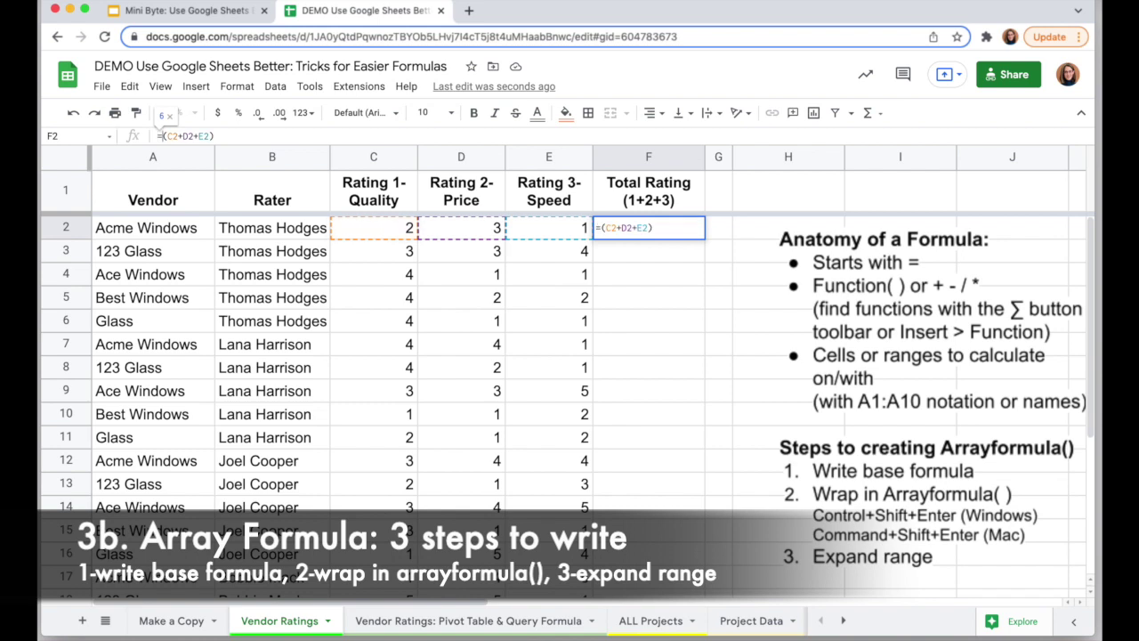
pyautogui.write('ayform')
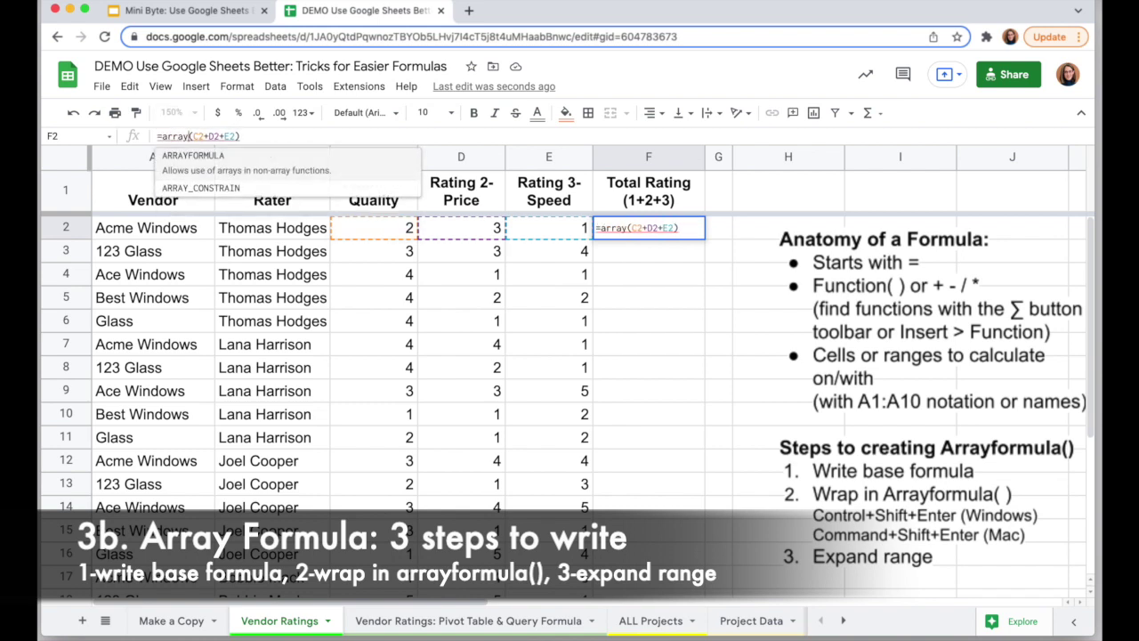
pyautogui.write('ula')
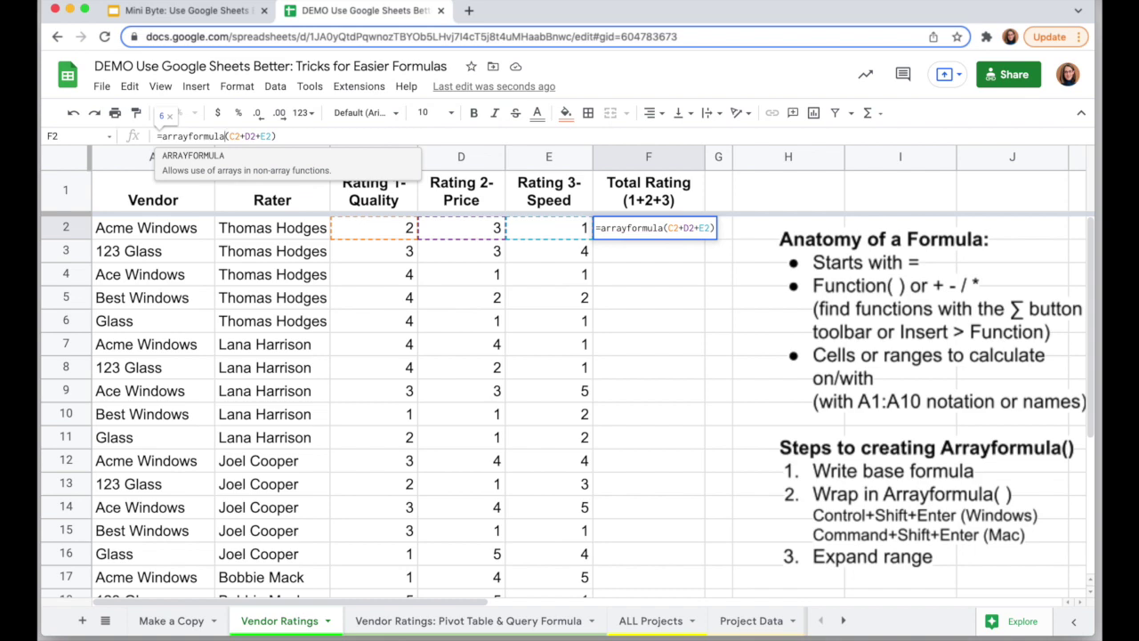
# Undo the hand-written arrayformula wrapper to restore =C2+D2+E2 in F2.
pyautogui.press('super+z')
pyautogui.press('super+z')
pyautogui.press('super+z')
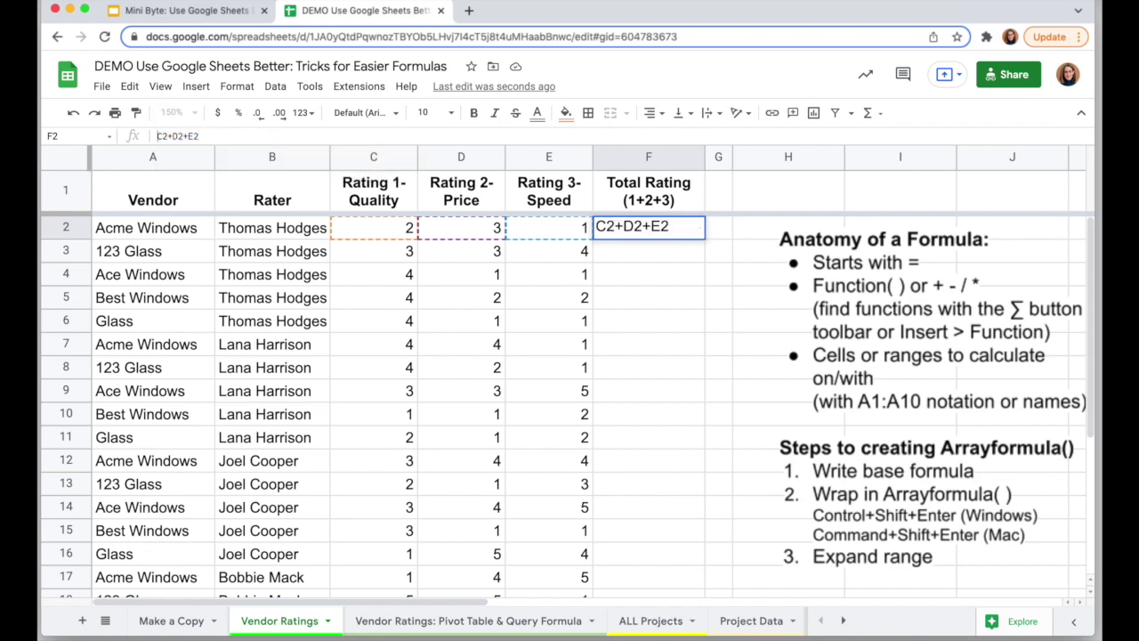
pyautogui.press('super+z')
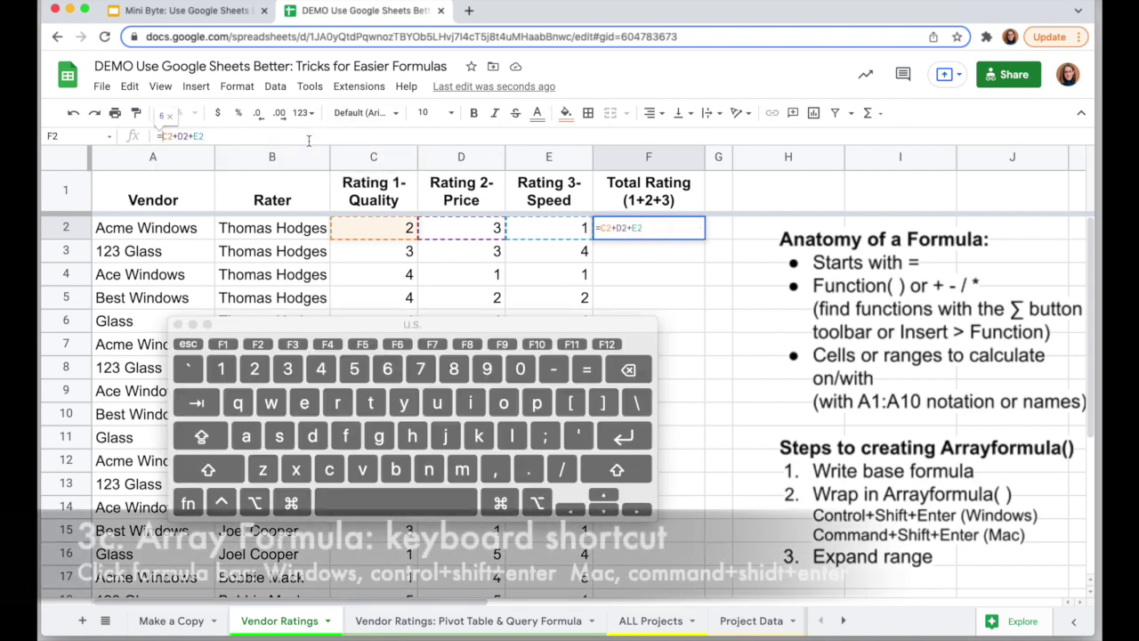
# Wrap the formula in F2 with ArrayFormula automatically, giving =ArrayFormula(C2+D2+E2).
pyautogui.click(288, 135)
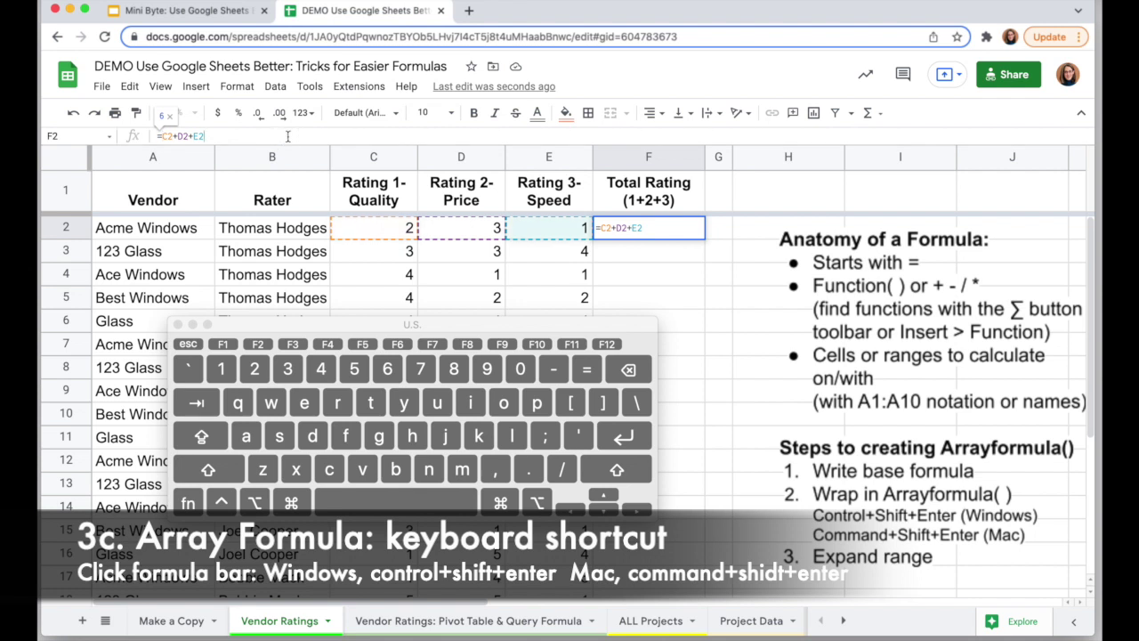
pyautogui.press('super+shift+Return')
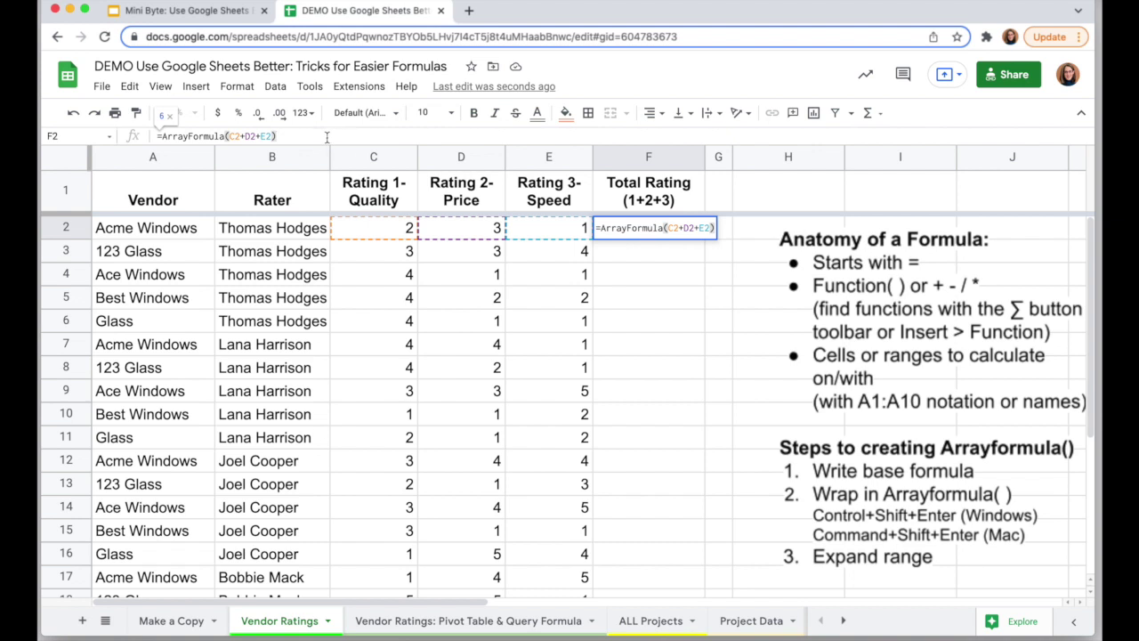
# Expand the references in the F2 formula so it reads =ArrayFormula(C2:C+D2:D+E2:E), commit it and reselect F2.
pyautogui.click(237, 137)
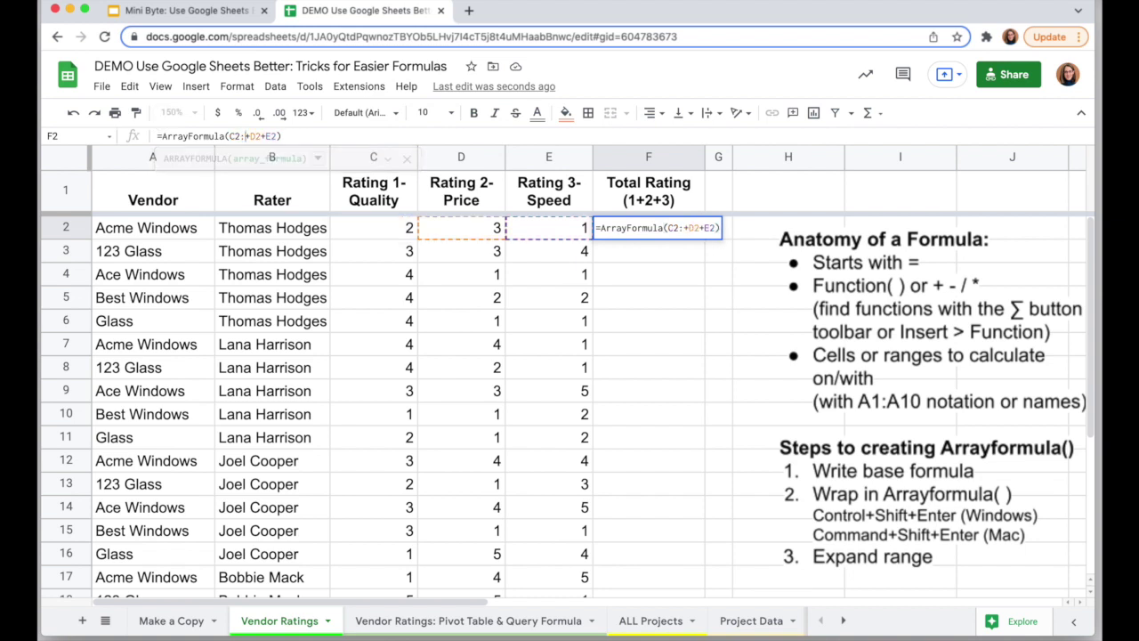
pyautogui.write(':C')
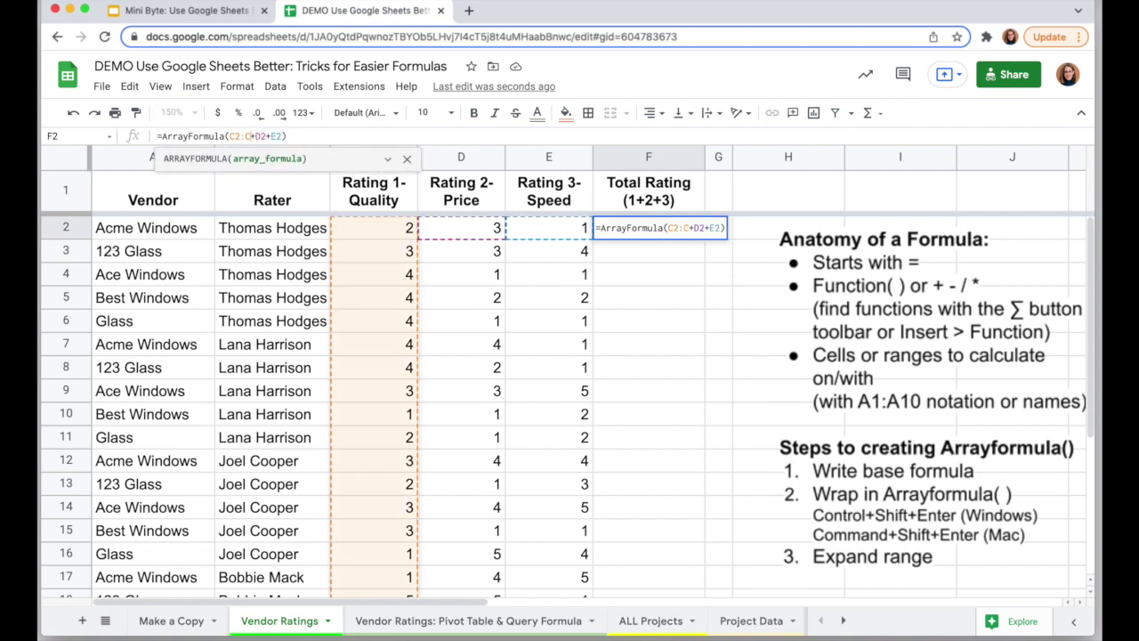
pyautogui.press('Right')
pyautogui.press('Right')
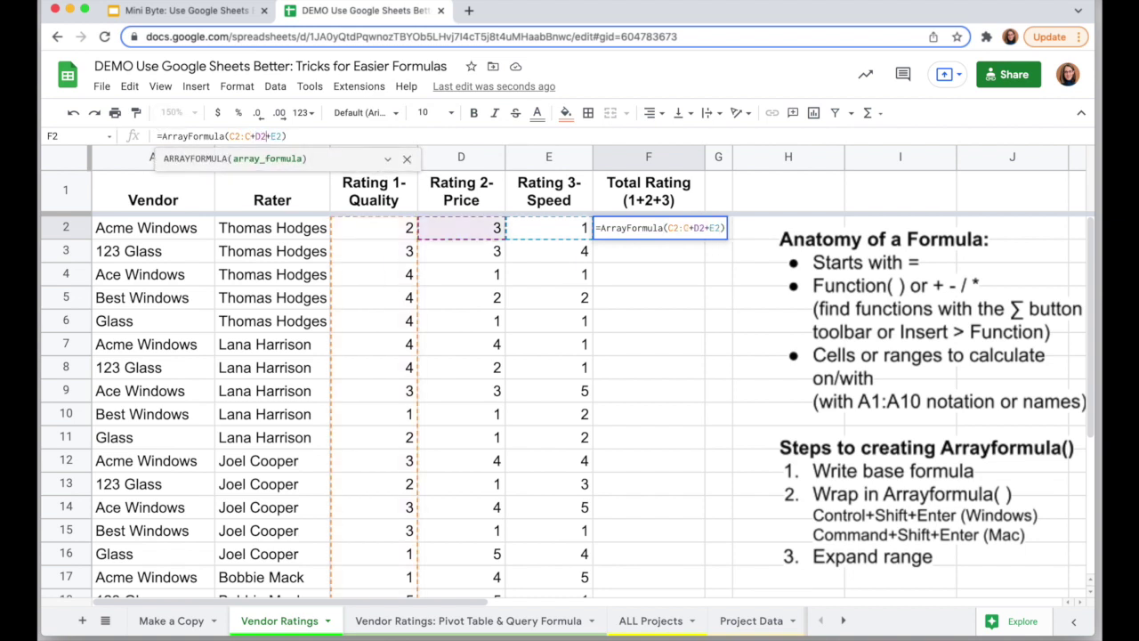
pyautogui.write(':D')
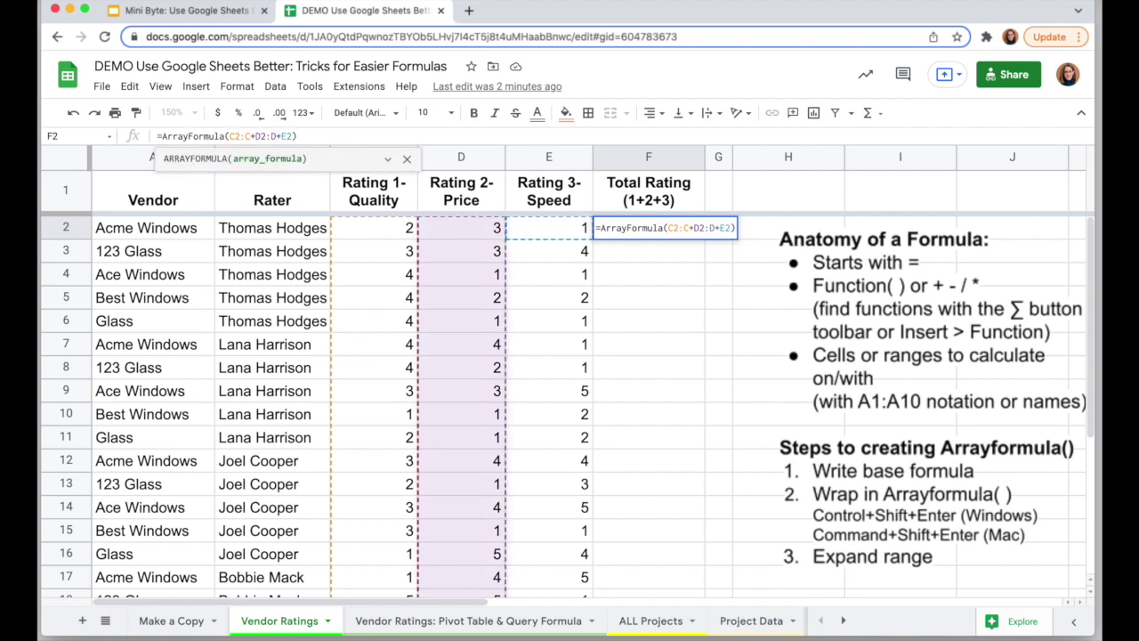
pyautogui.press('Right')
pyautogui.write(':E')
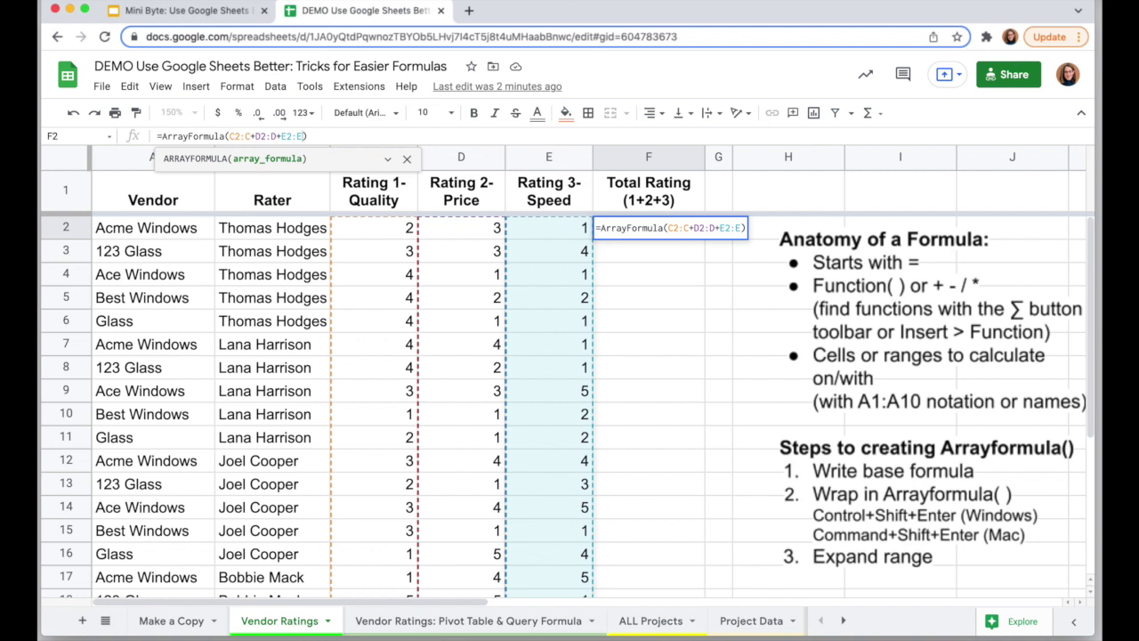
pyautogui.press('Return')
pyautogui.click(660, 237)
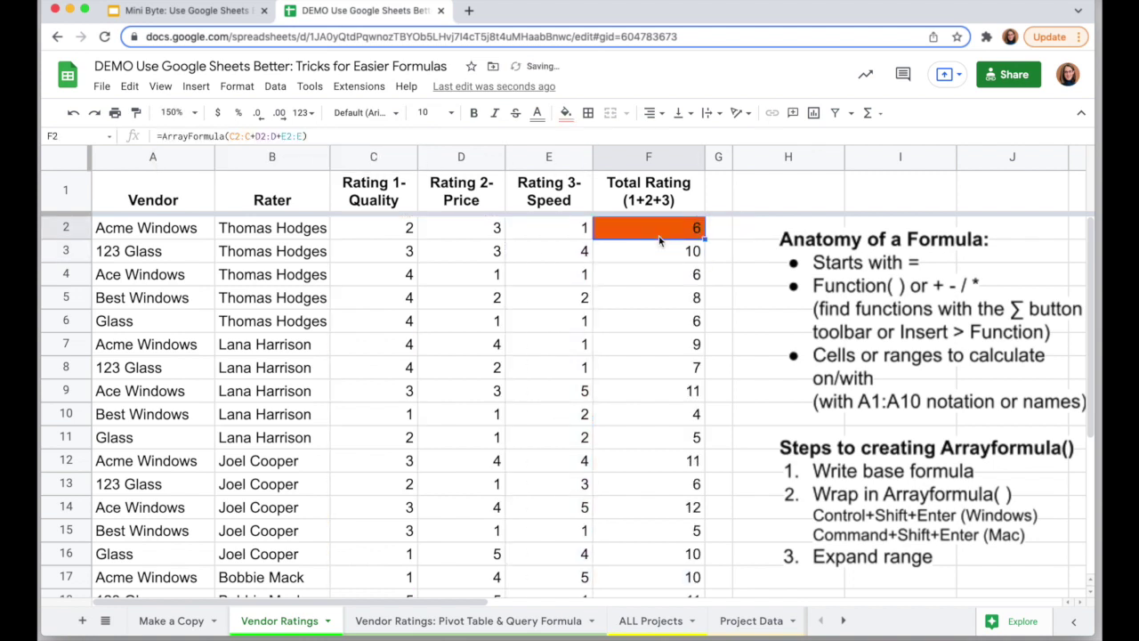
# Add 1 more row at the end of the Vendor Ratings sheet.
pyautogui.scroll(-5, 650, 365)
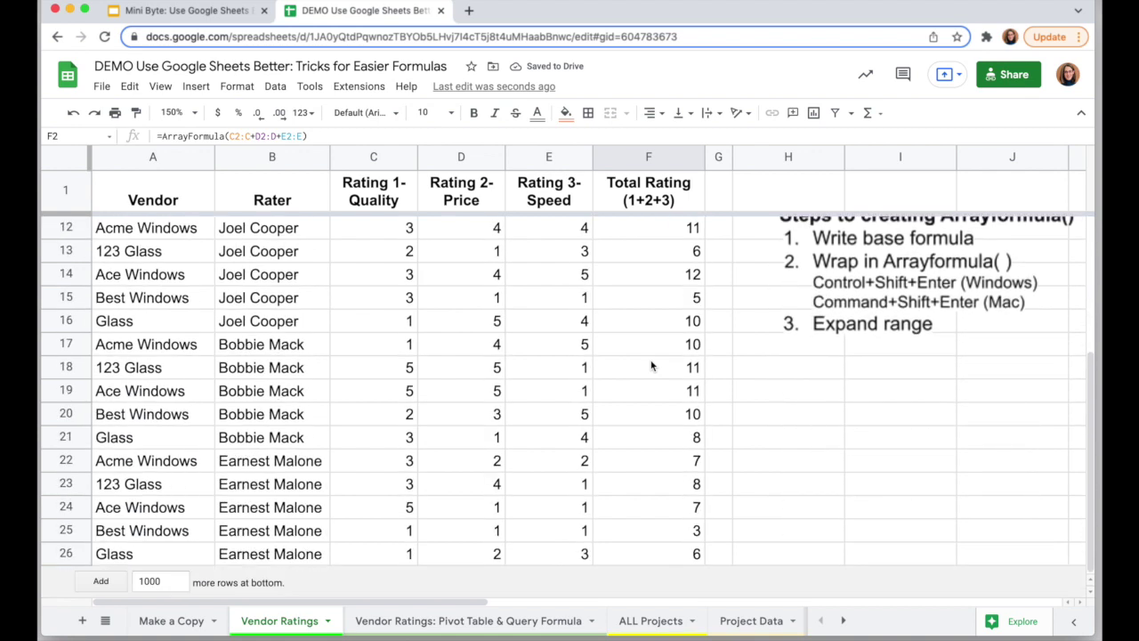
pyautogui.click(183, 581)
pyautogui.press('BackSpace')
pyautogui.press('BackSpace')
pyautogui.press('BackSpace')
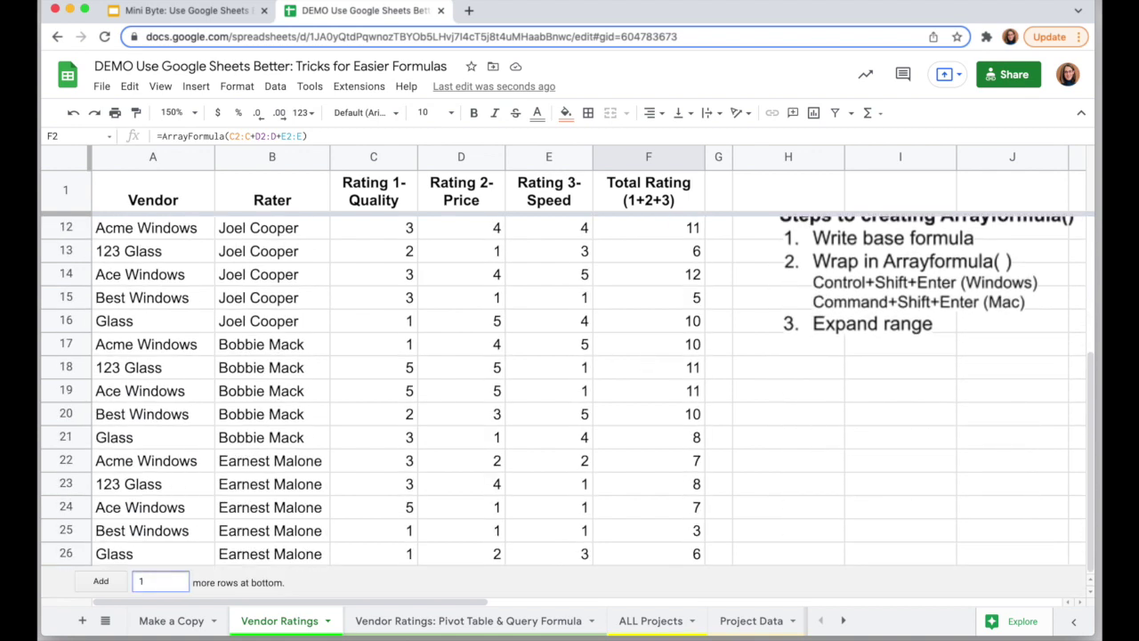
pyautogui.press('Return')
# Enter ratings of 12 for Quality, 3 for Price and 5 for Speed in row 27.
pyautogui.click(369, 554)
pyautogui.write('12')
pyautogui.press('Tab')
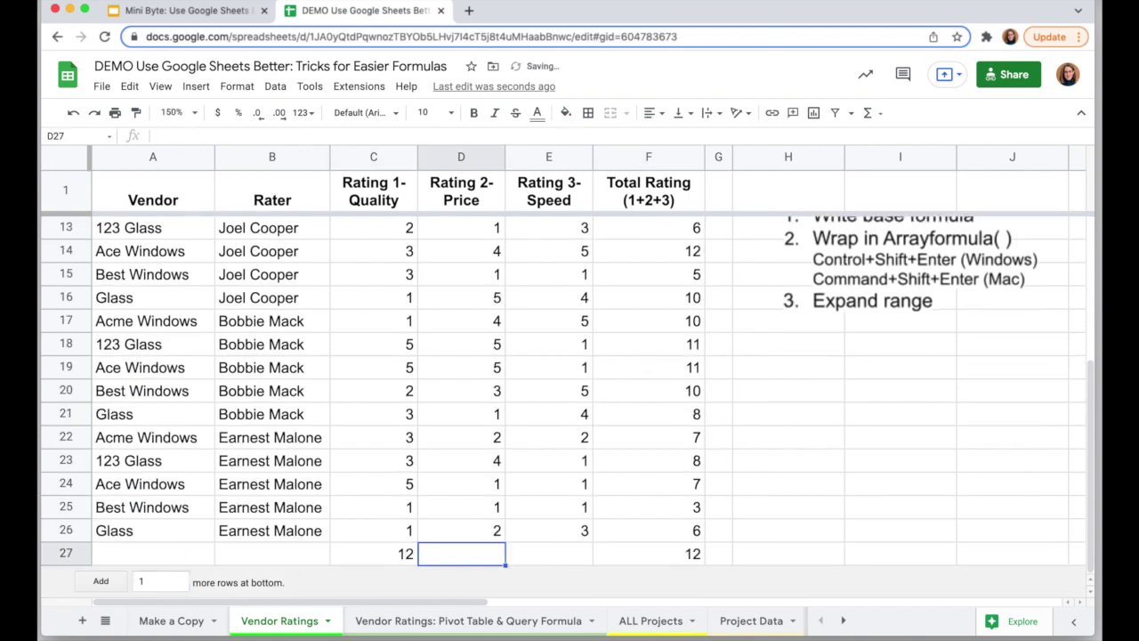
pyautogui.write('3')
pyautogui.press('Tab')
pyautogui.write('5')
pyautogui.press('Tab')
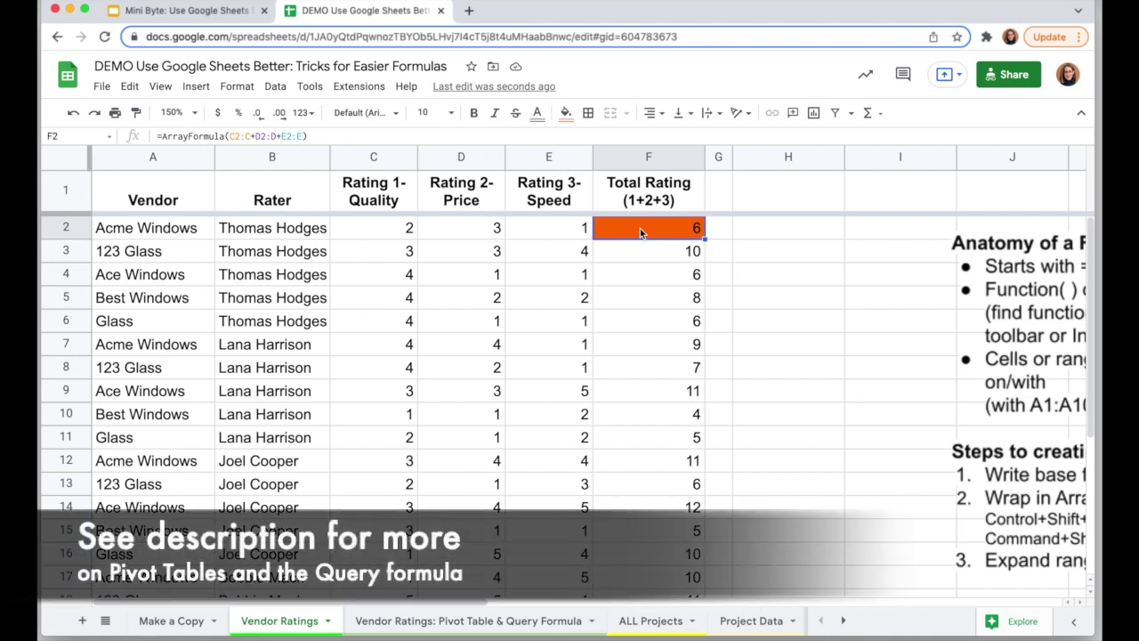
# View the Vendor Ratings: Pivot Table & Query Formula sheet and return to the Vendor Ratings sheet.
pyautogui.click(464, 621)
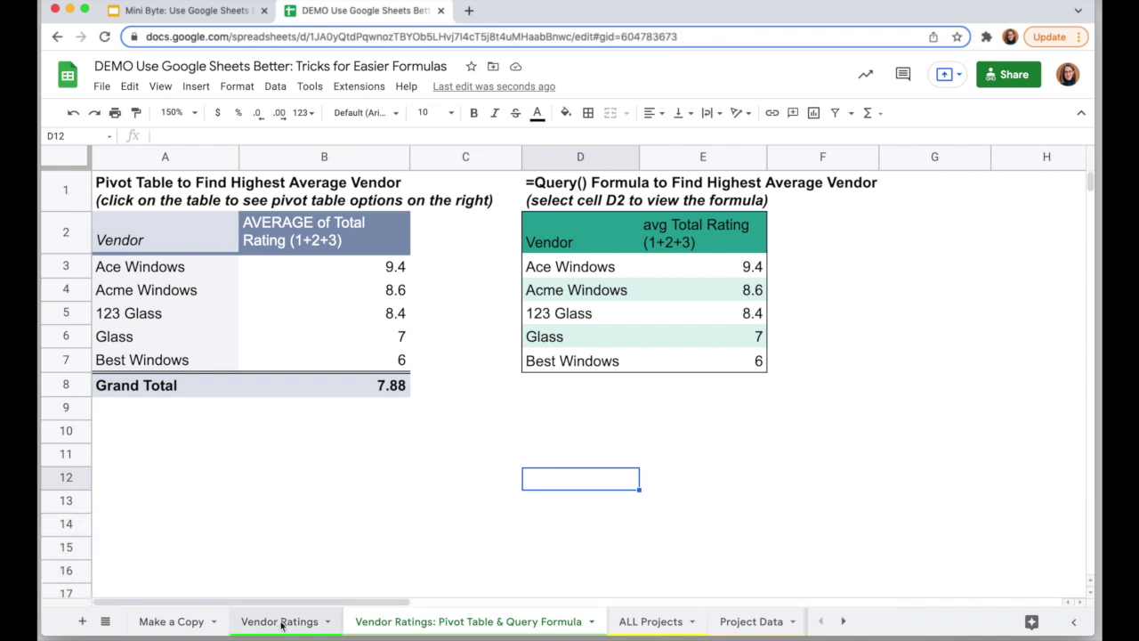
pyautogui.click(279, 622)
# List each vendor once with the formula =unique(A:A) in H2, and reselect that cell.
pyautogui.click(795, 240)
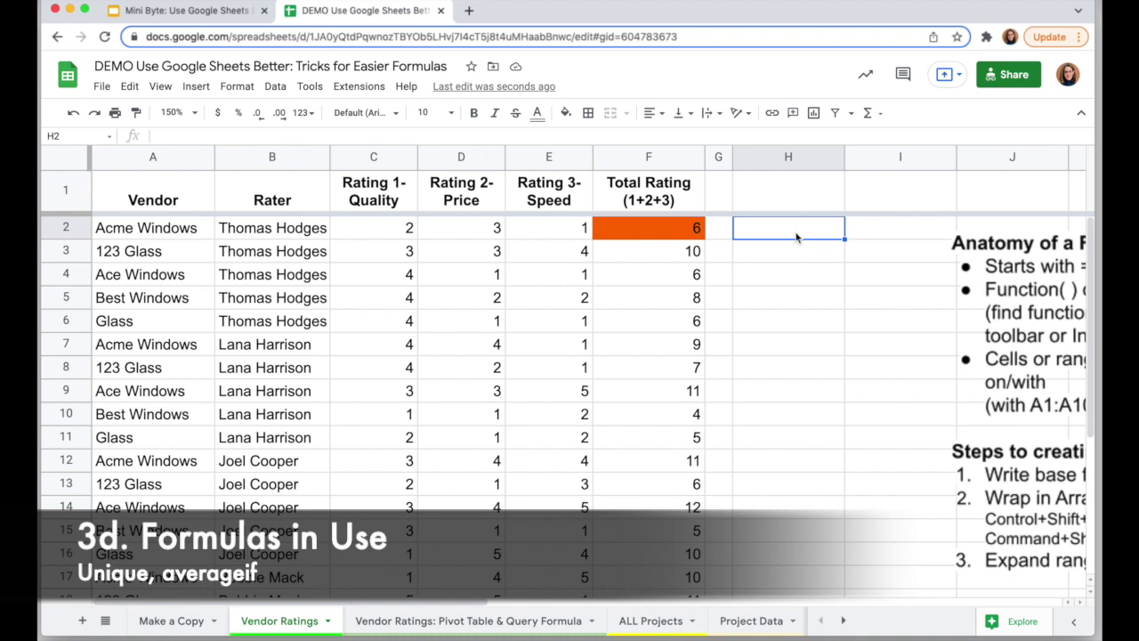
pyautogui.write('=')
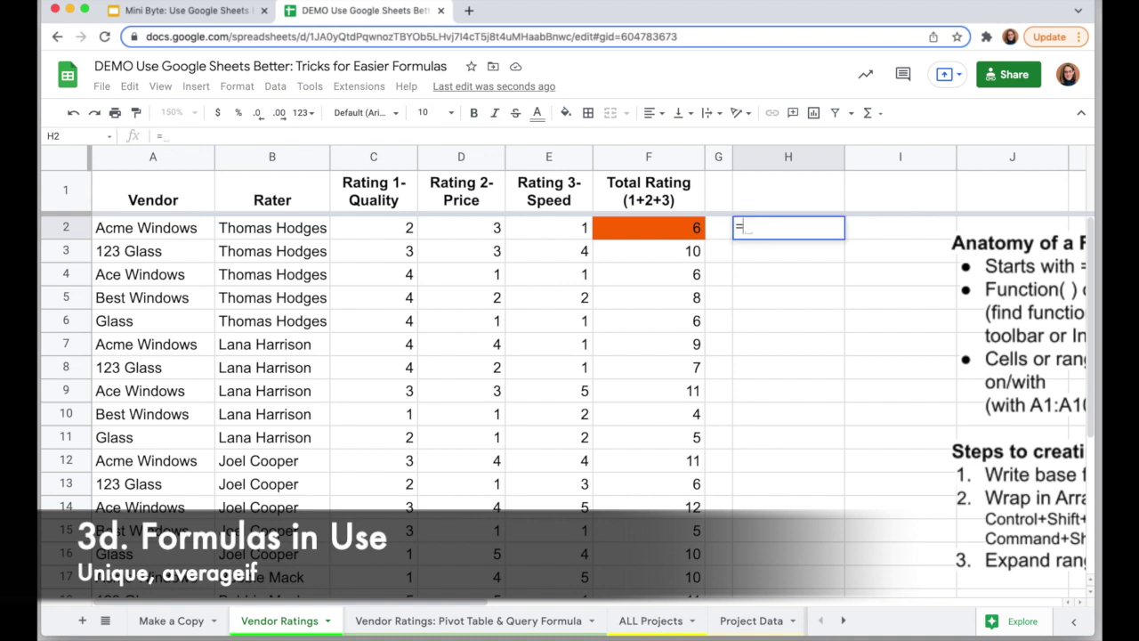
pyautogui.write('unique(')
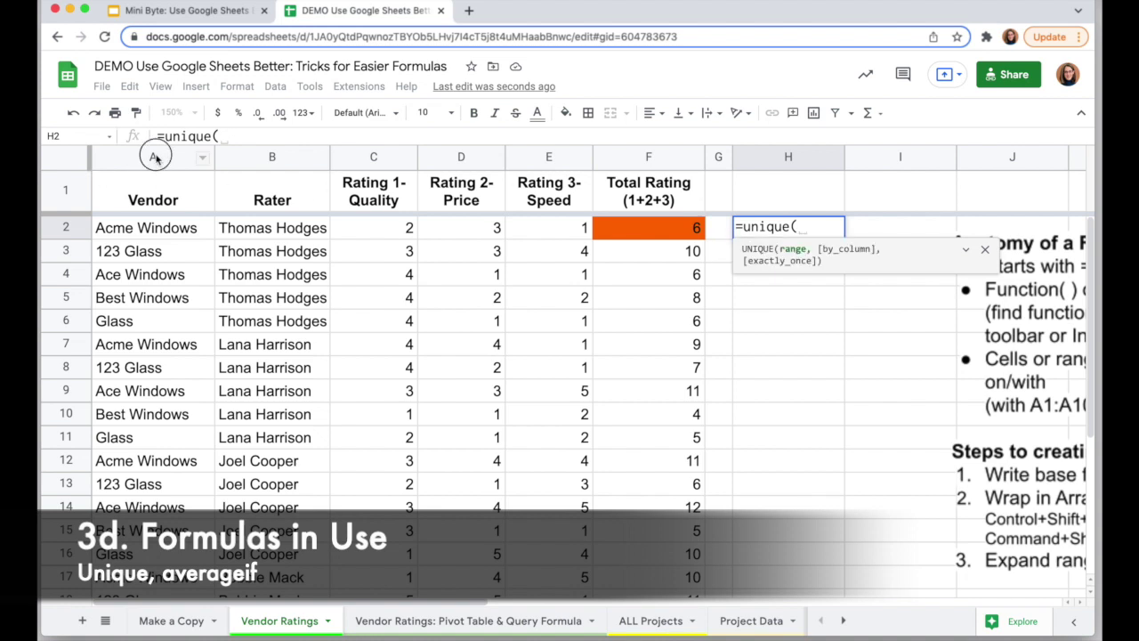
pyautogui.click(155, 158)
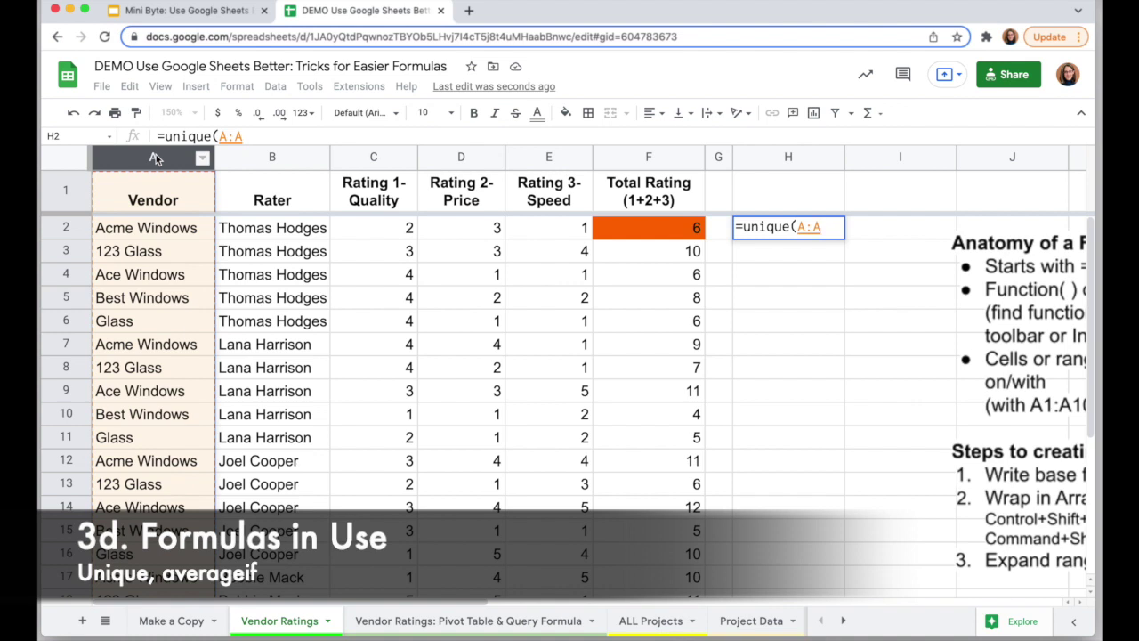
pyautogui.write(')')
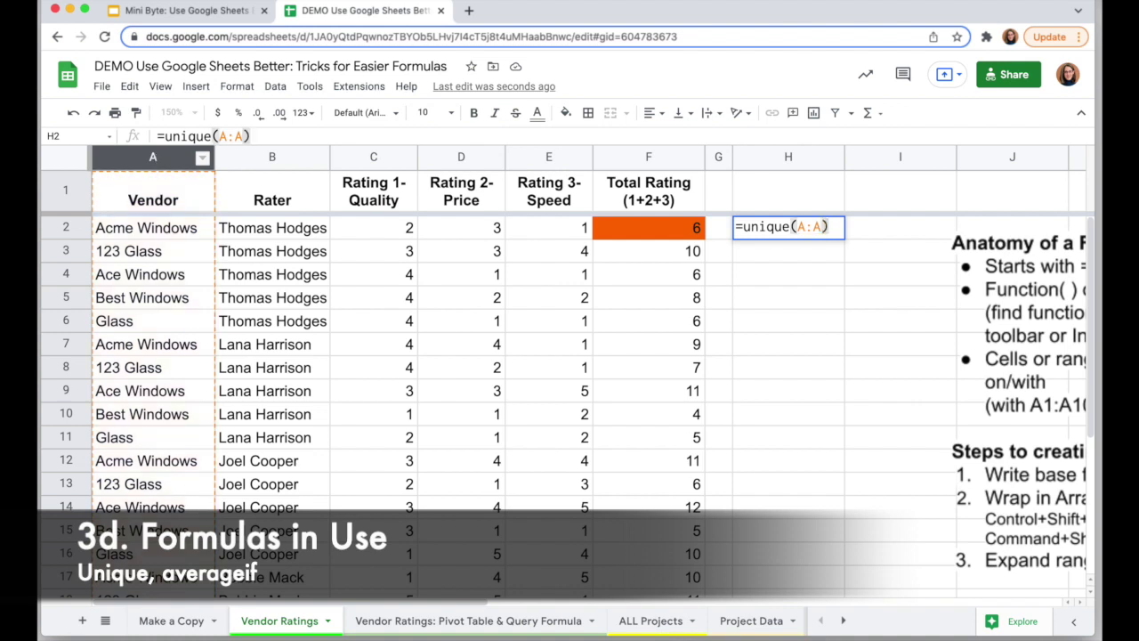
pyautogui.press('Return')
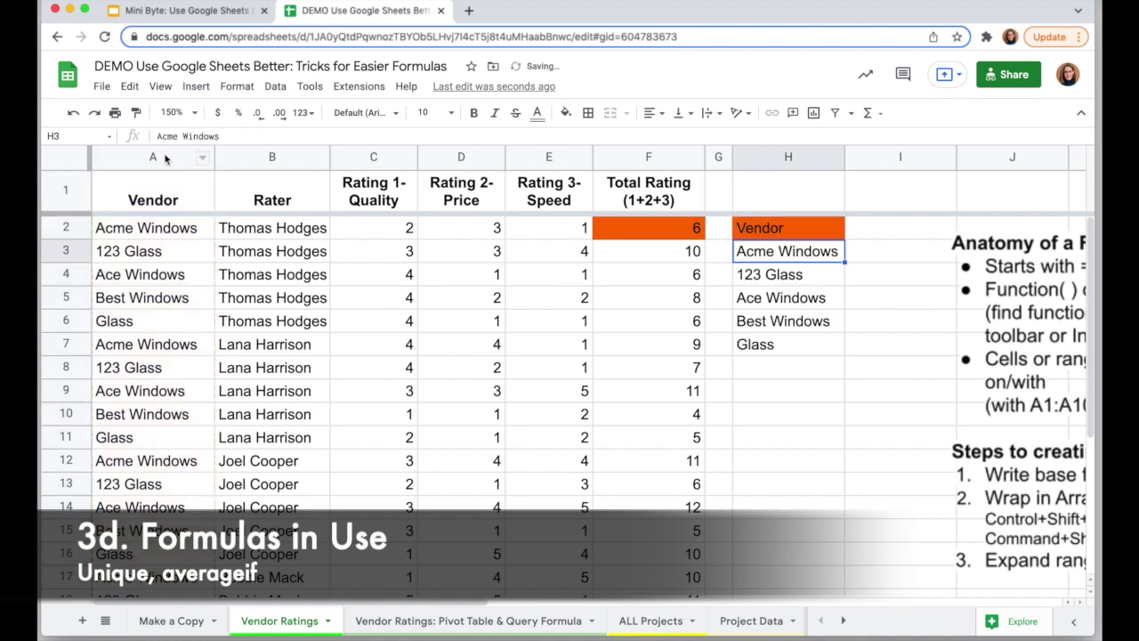
pyautogui.click(782, 230)
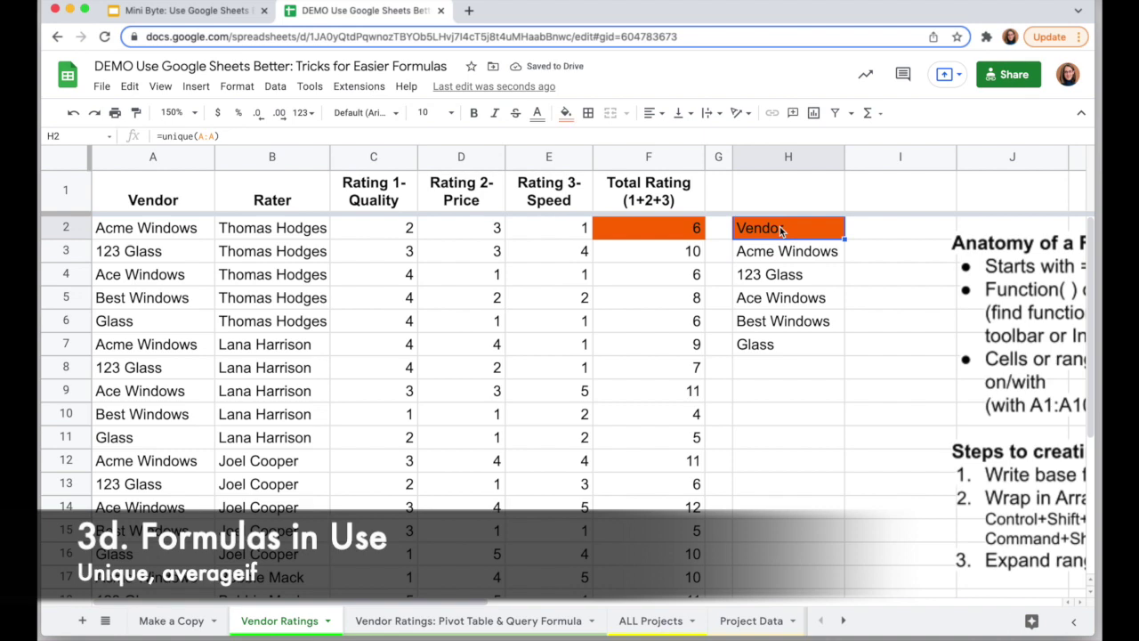
# Define the whole Vendor column A as a named range called vendor.
pyautogui.click(833, 249)
pyautogui.click(876, 253)
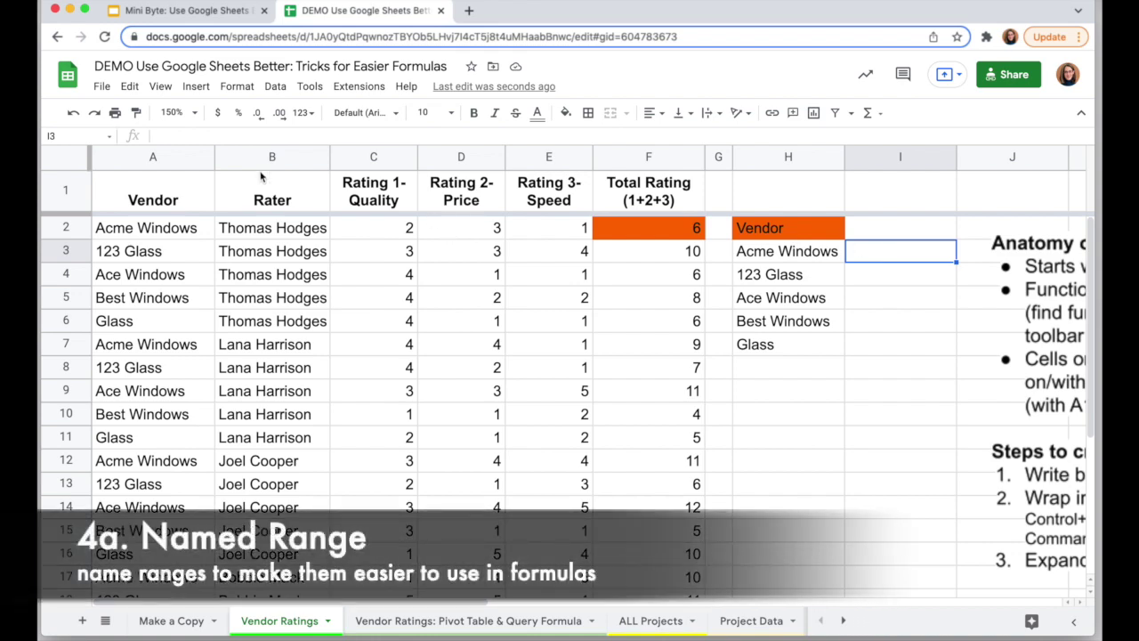
pyautogui.click(163, 165)
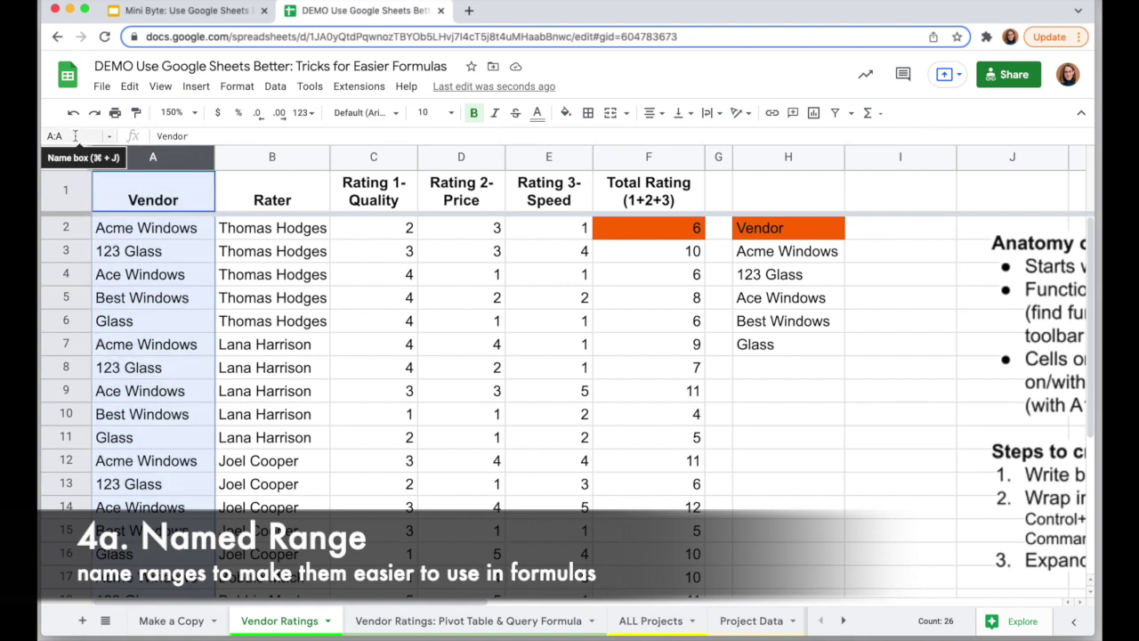
pyautogui.click(75, 135)
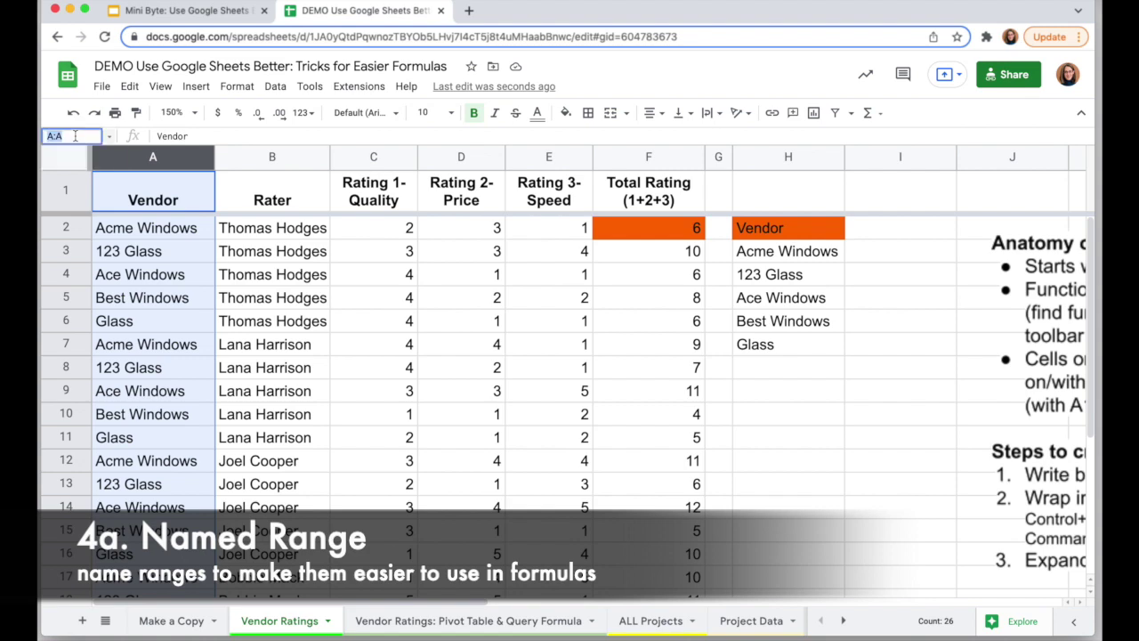
pyautogui.write('vendor')
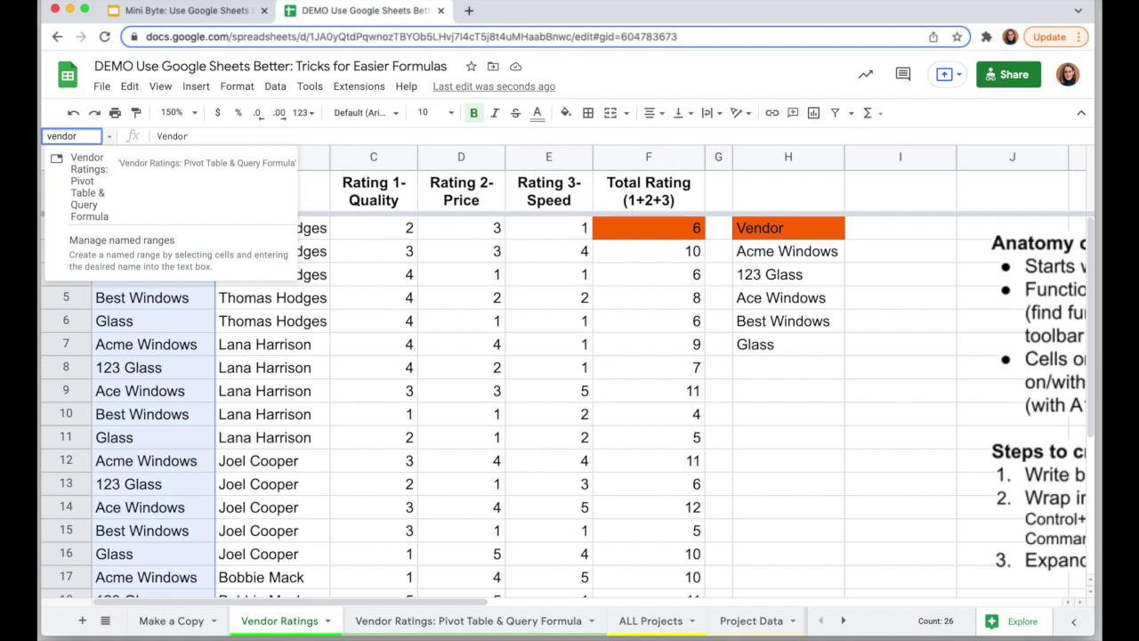
pyautogui.press('Return')
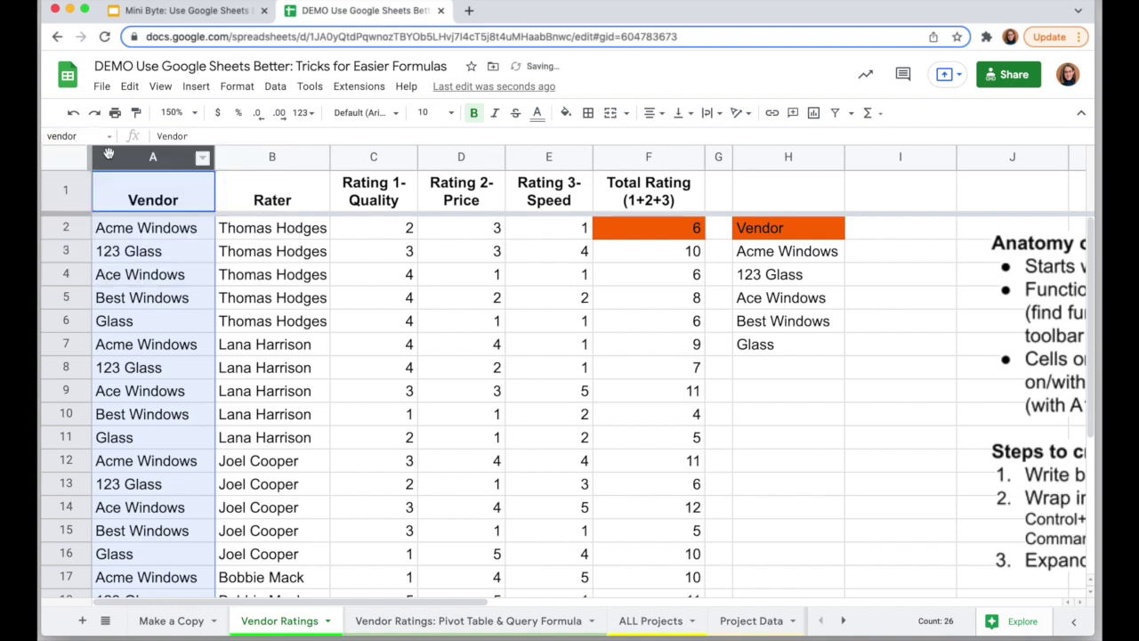
# Locate the command for managing named ranges without opening it, and reselect column A.
pyautogui.click(276, 87)
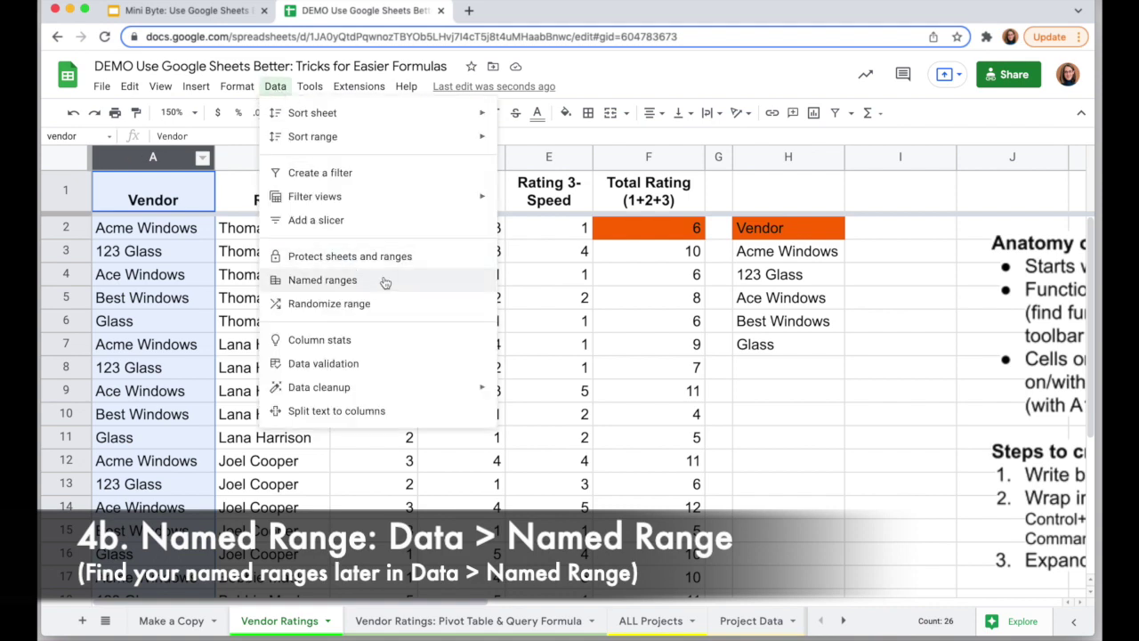
pyautogui.click(153, 266)
pyautogui.click(153, 156)
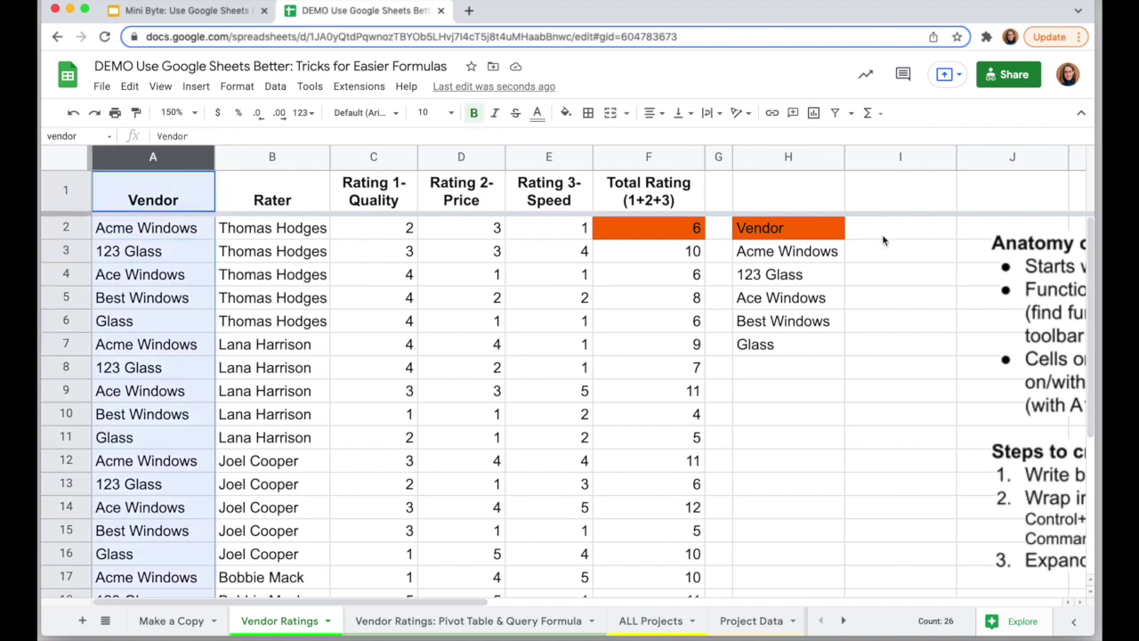
# Begin an =averageif( formula in I3, beside Acme Windows in the unique vendor list.
pyautogui.click(883, 248)
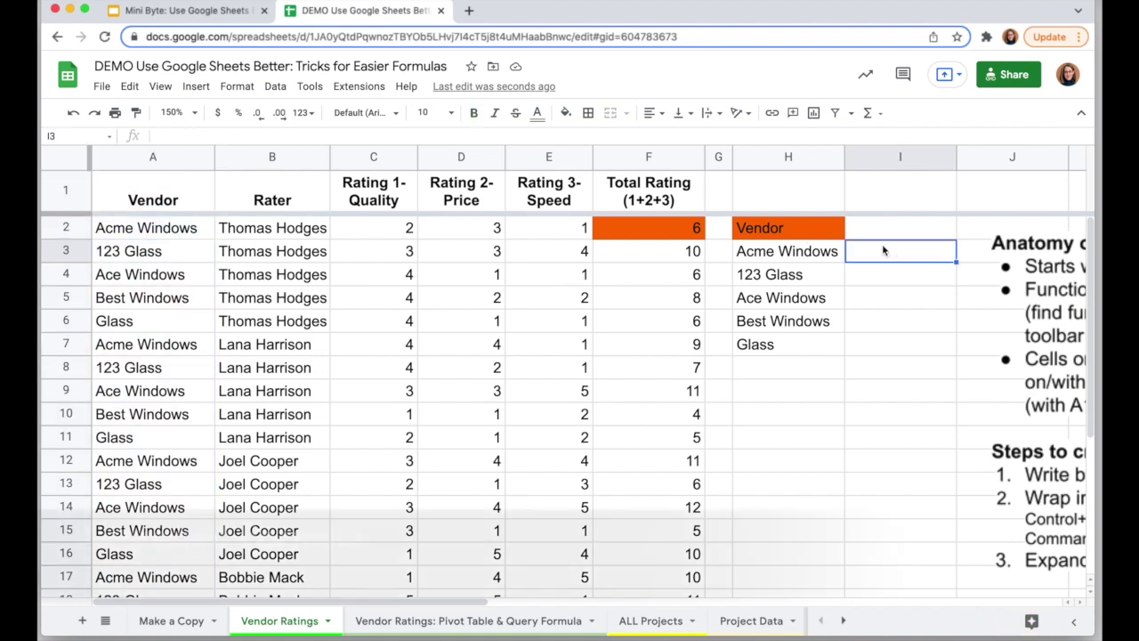
pyautogui.click(785, 254)
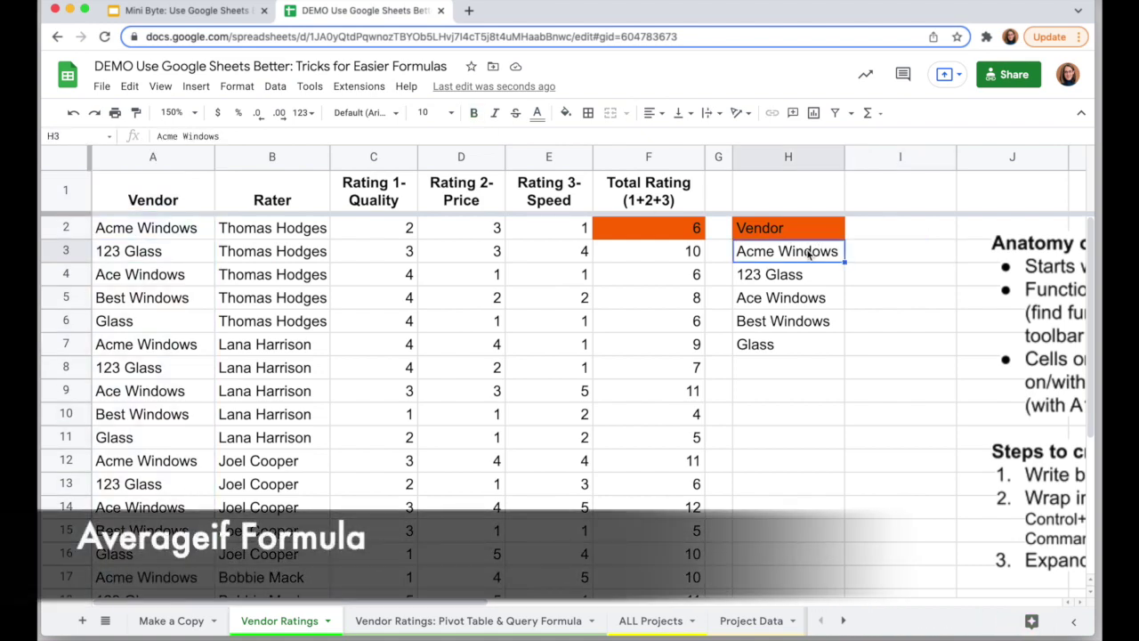
pyautogui.click(887, 262)
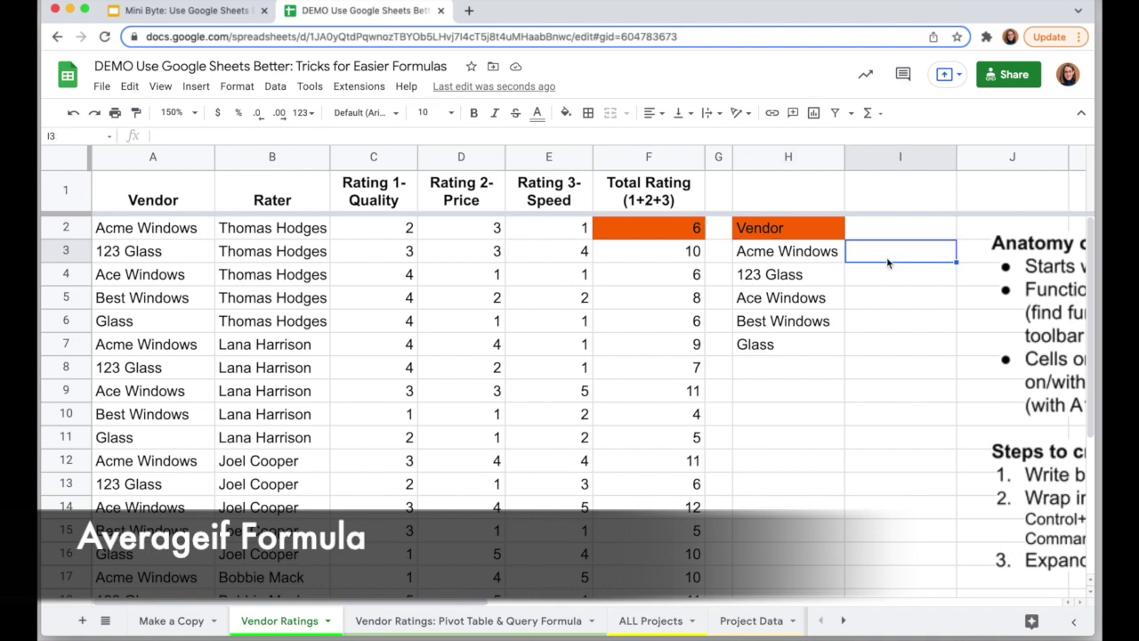
pyautogui.write('=aver')
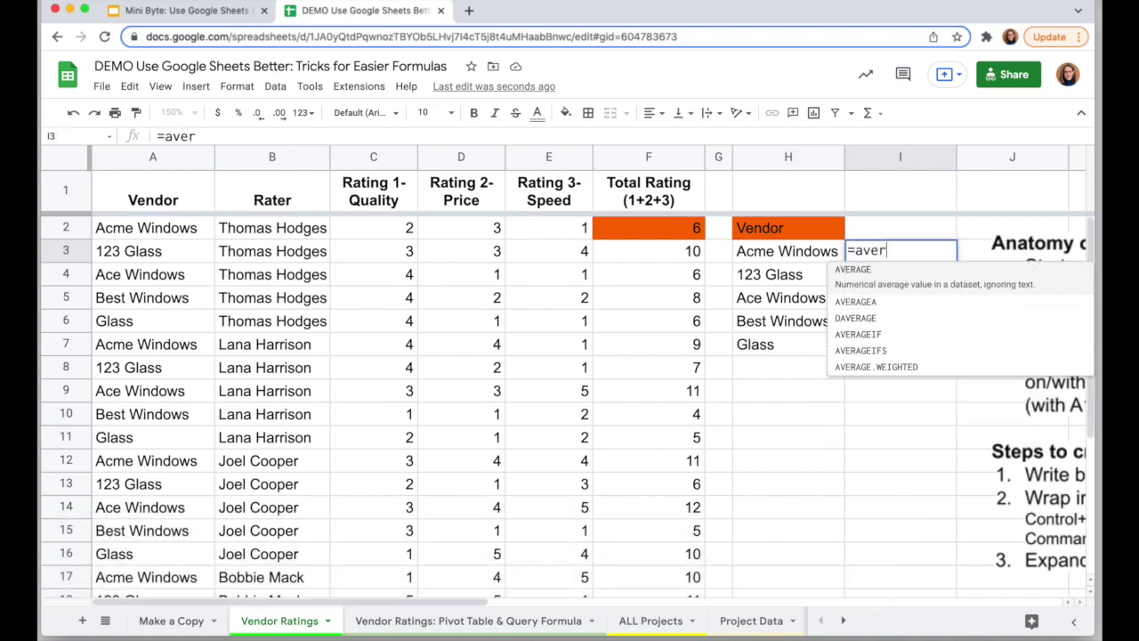
pyautogui.write('ageif(')
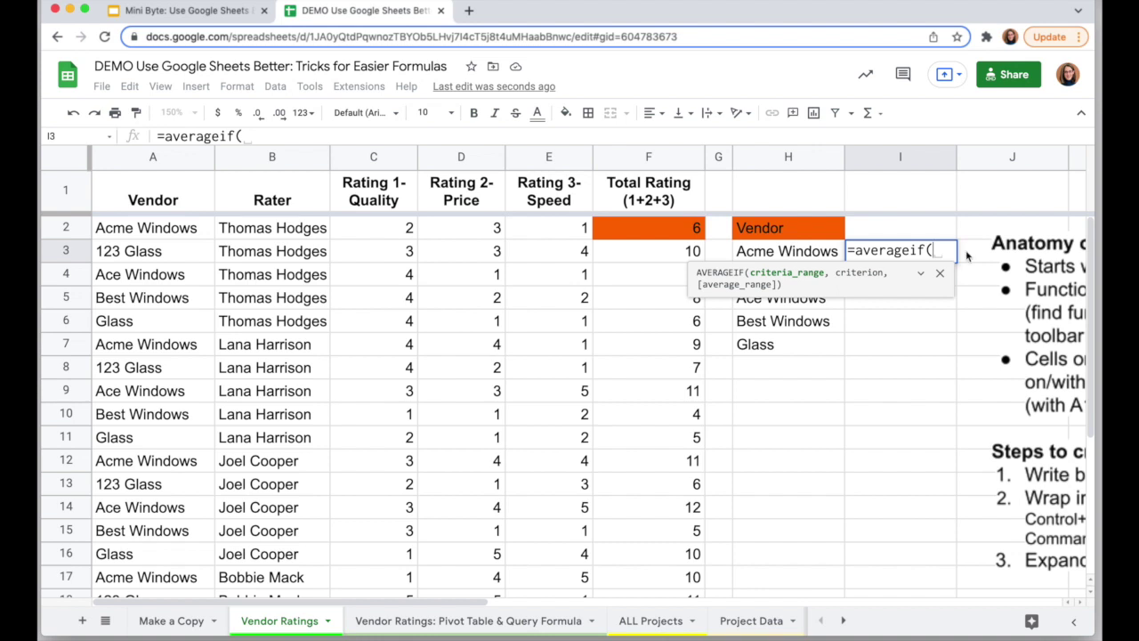
# Turn the formula help for AVERAGEIF off and on again, and expand it to read the example and argument descriptions.
pyautogui.click(267, 137)
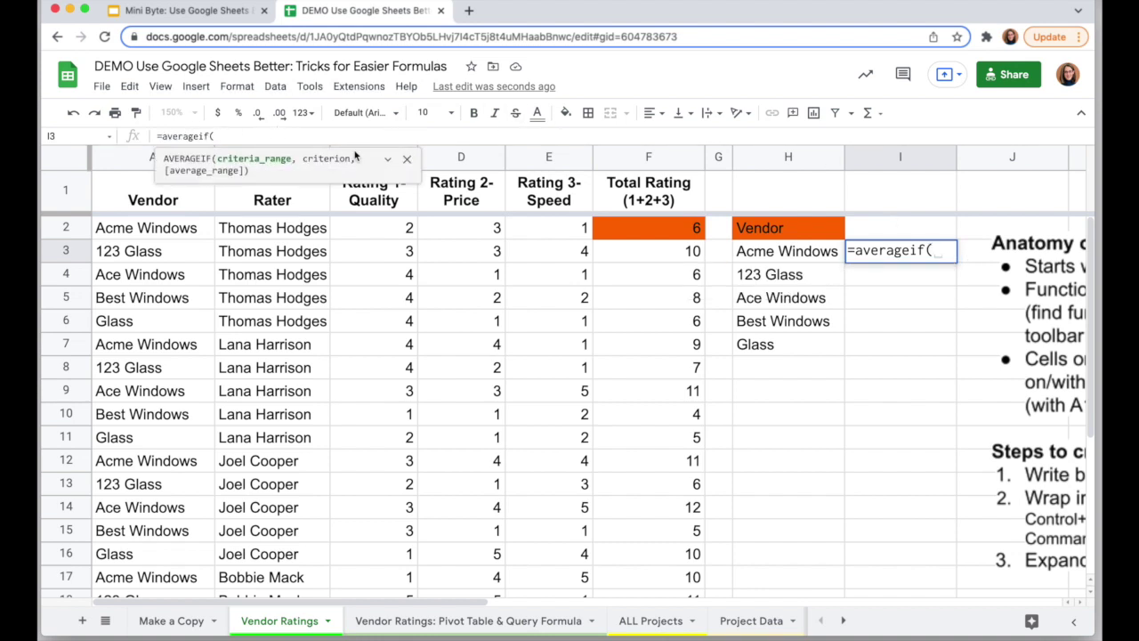
pyautogui.click(407, 159)
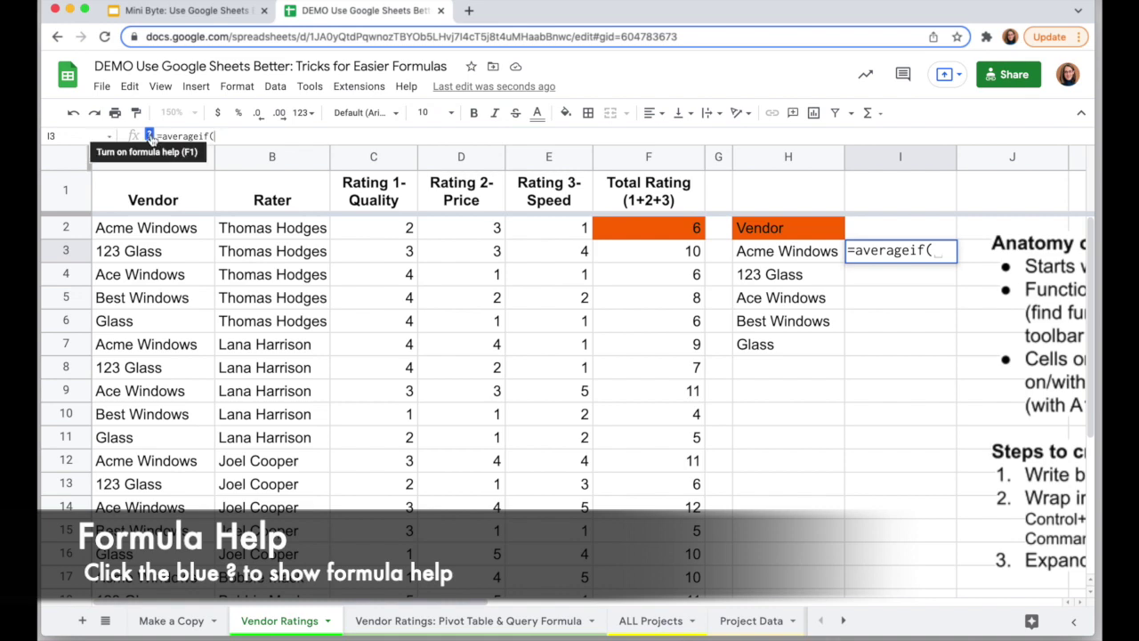
pyautogui.click(151, 136)
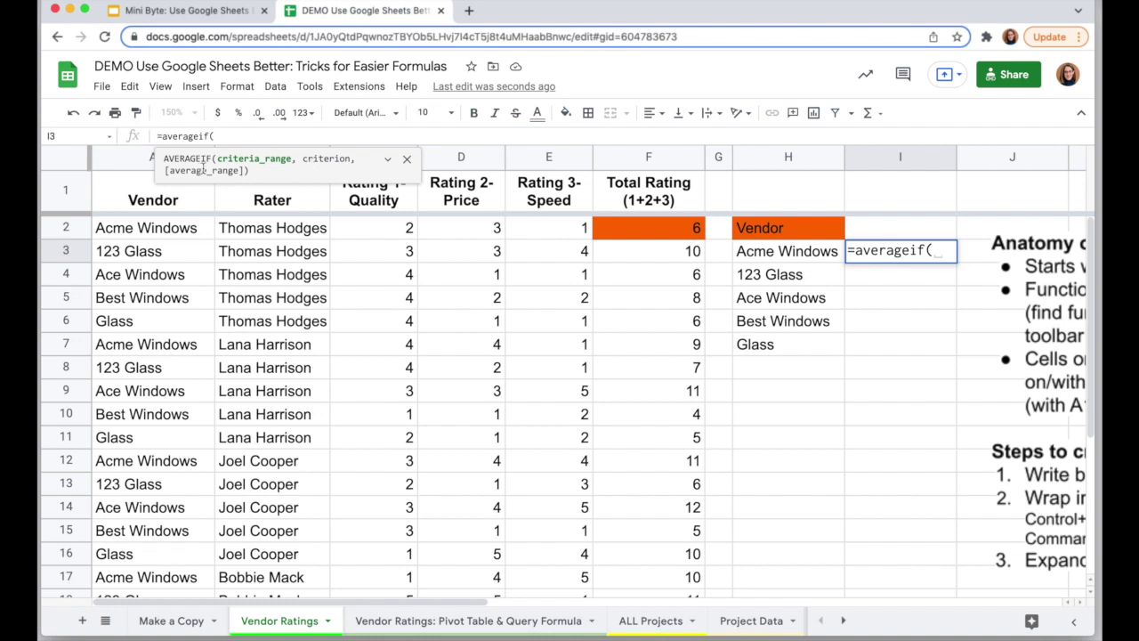
pyautogui.click(388, 161)
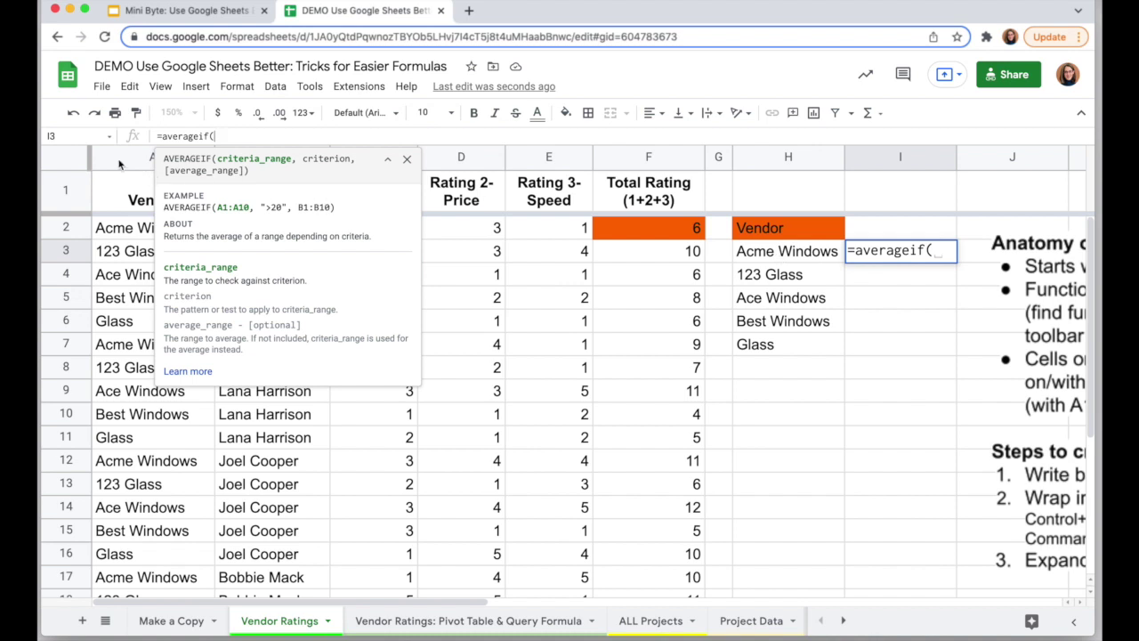
# Complete the I3 formula as =averageif(vendor,H3,F:F), using the vendor named range, the Acme Windows cell and the Total Rating column.
pyautogui.write('ven')
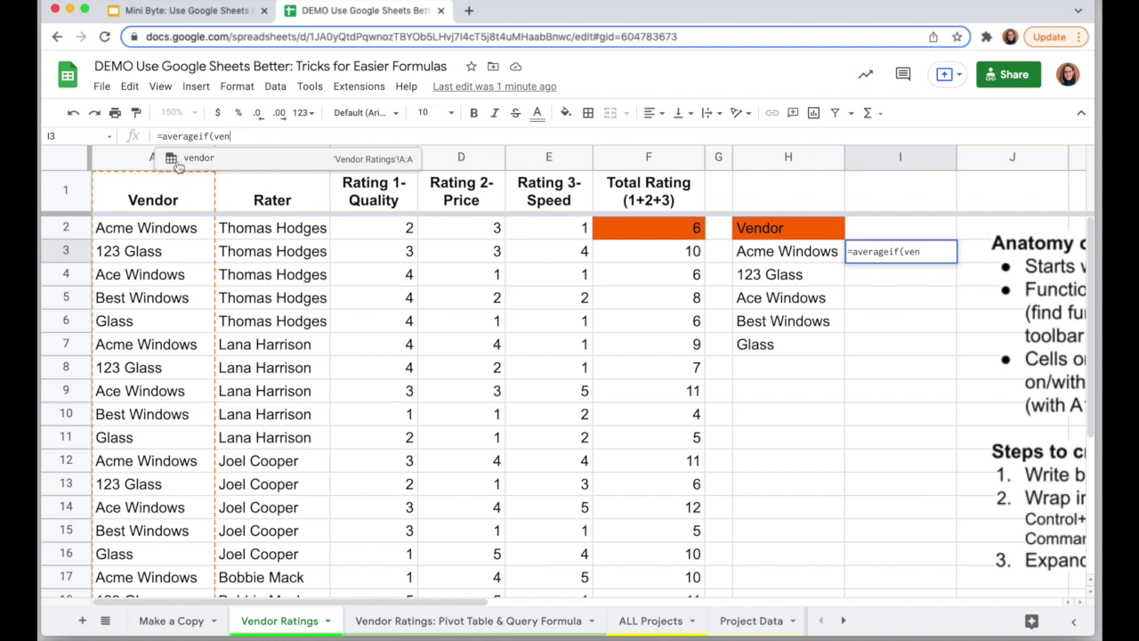
pyautogui.click(178, 166)
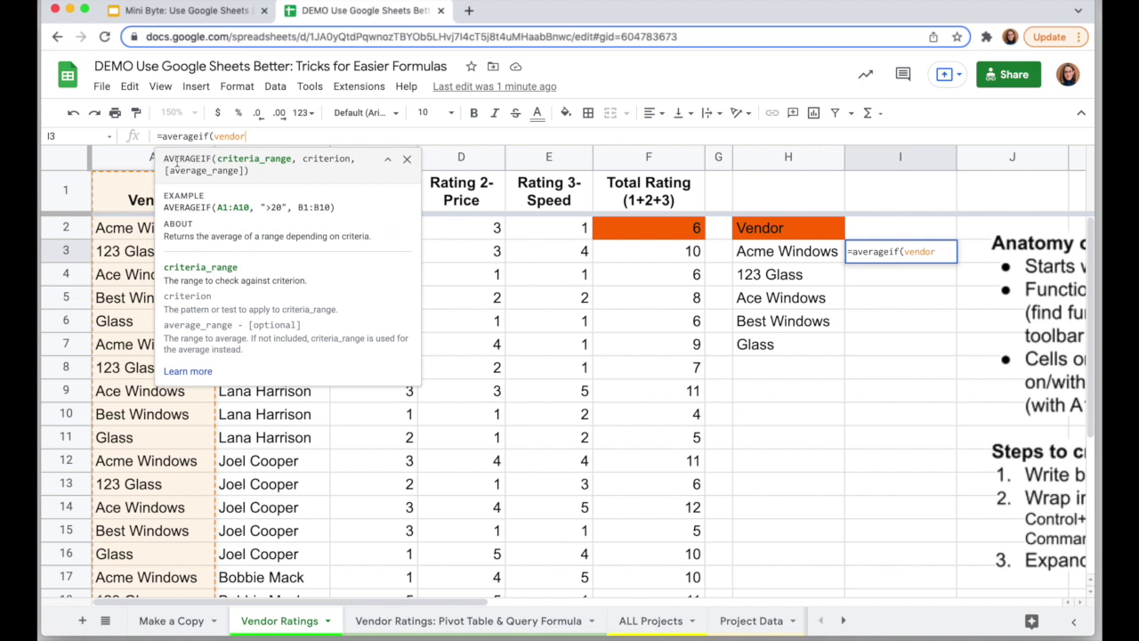
pyautogui.write(',')
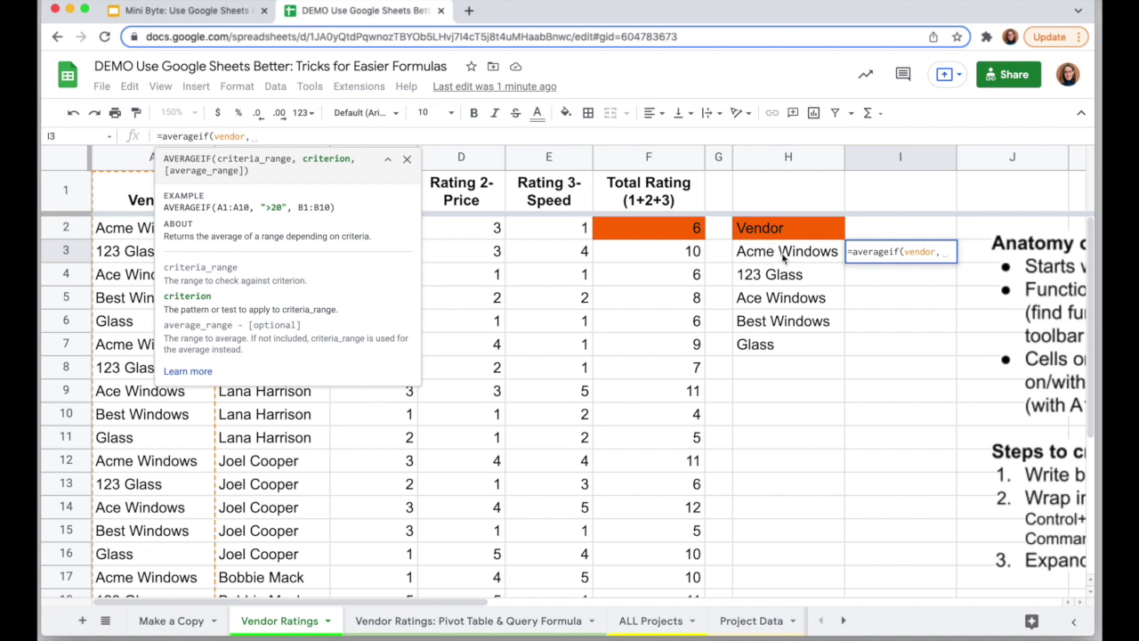
pyautogui.click(784, 255)
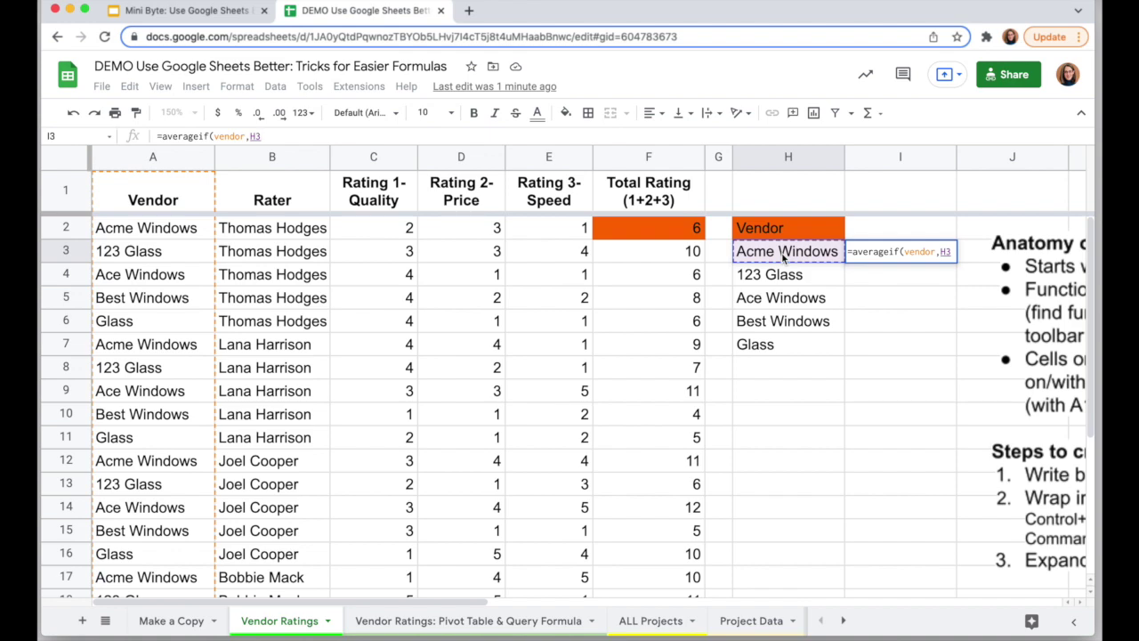
pyautogui.write(',')
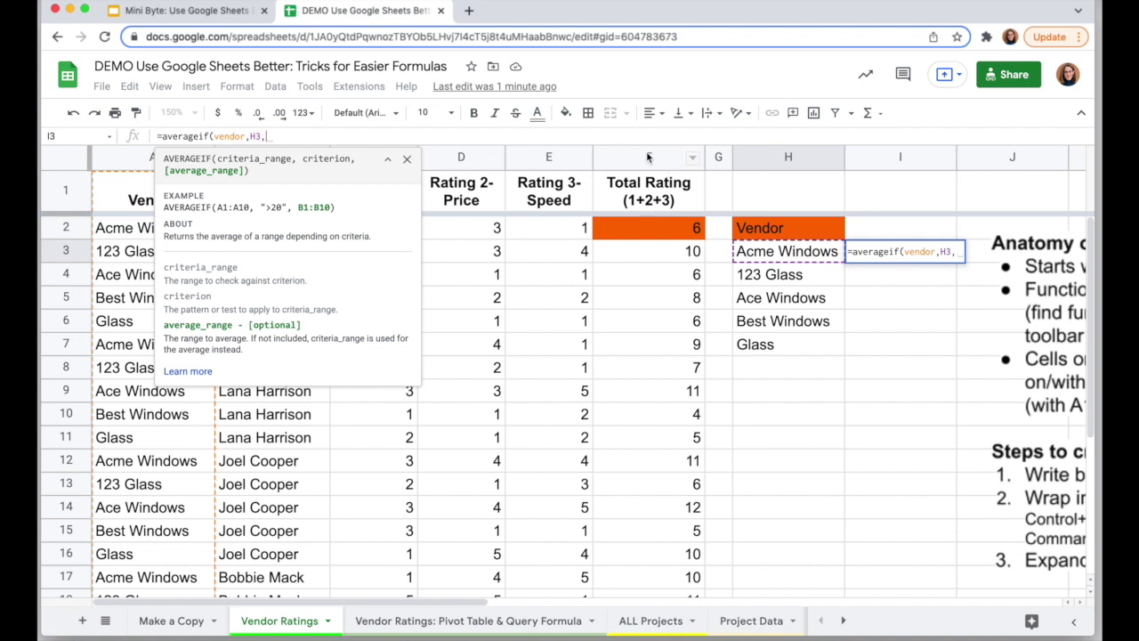
pyautogui.click(624, 157)
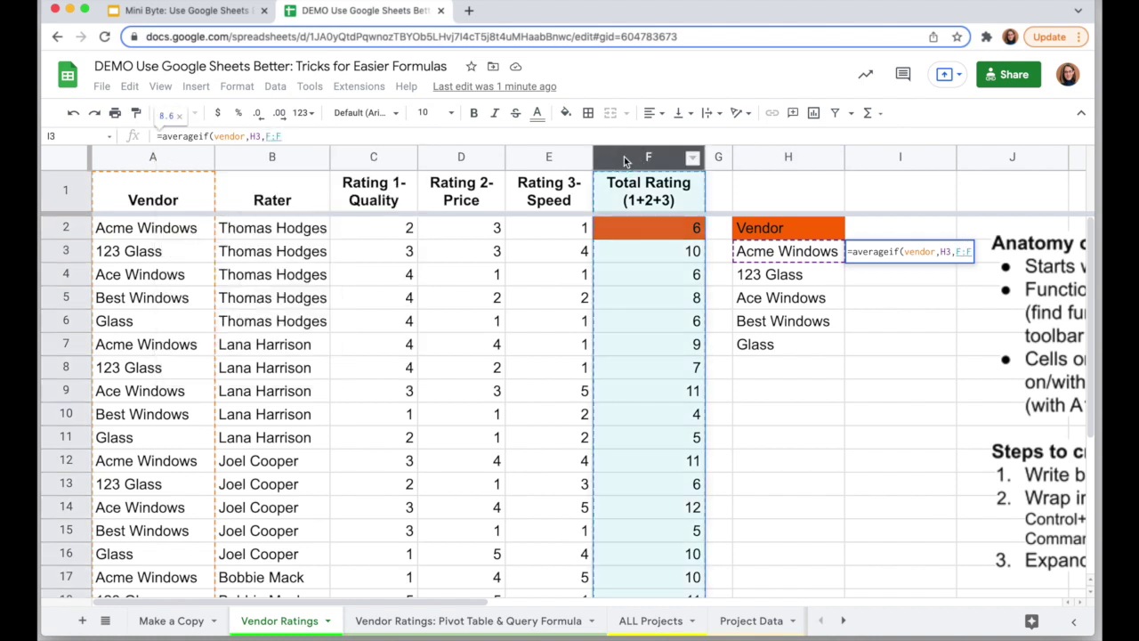
pyautogui.write(')')
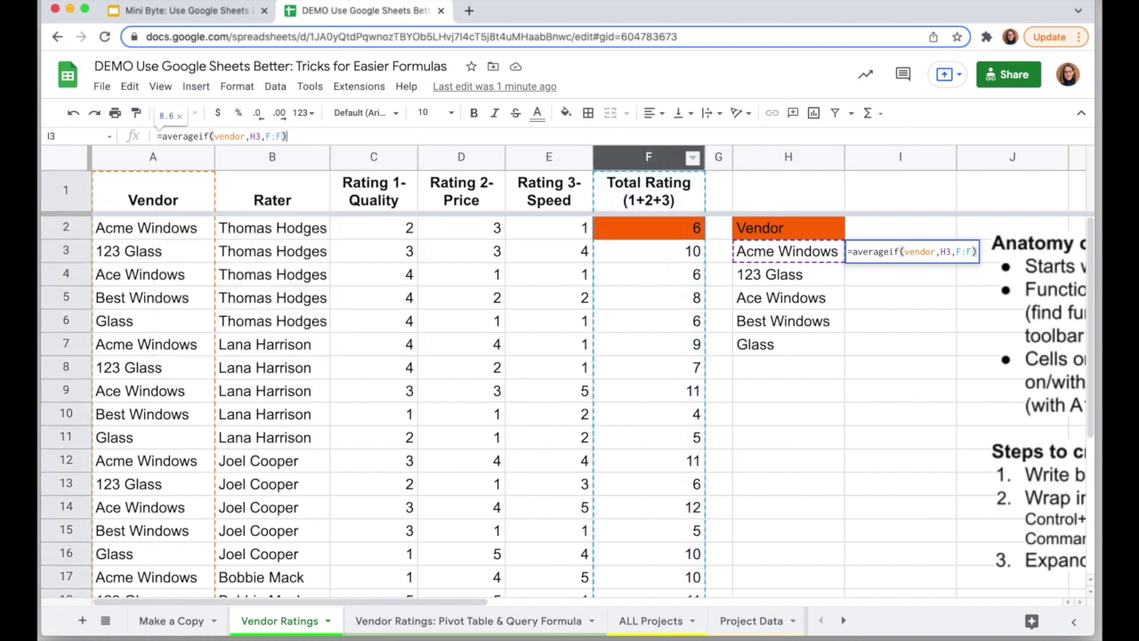
pyautogui.press('Return')
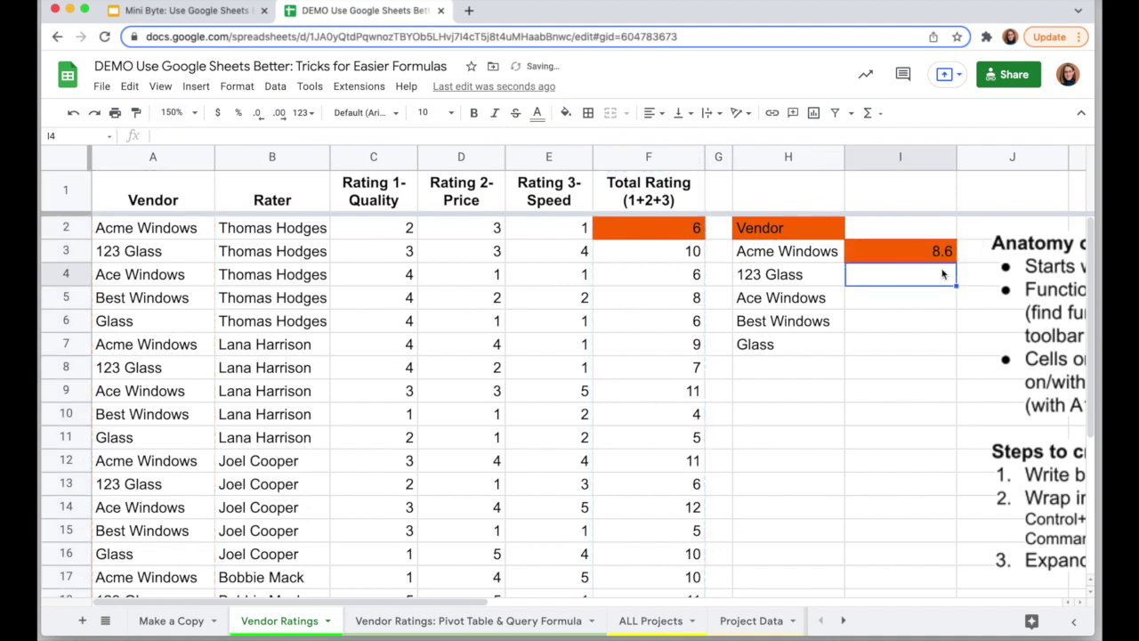
# Try to wrap the I3 formula in ArrayFormula with its criterion extended to H3:H7, covering every vendor in the list.
pyautogui.click(907, 257)
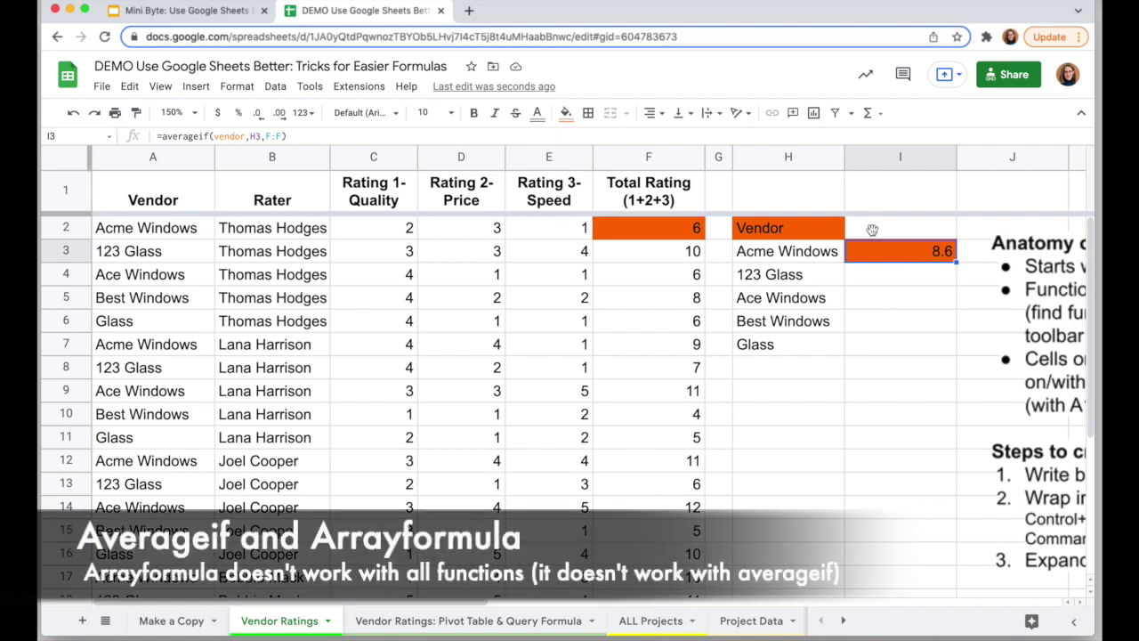
pyautogui.click(706, 136)
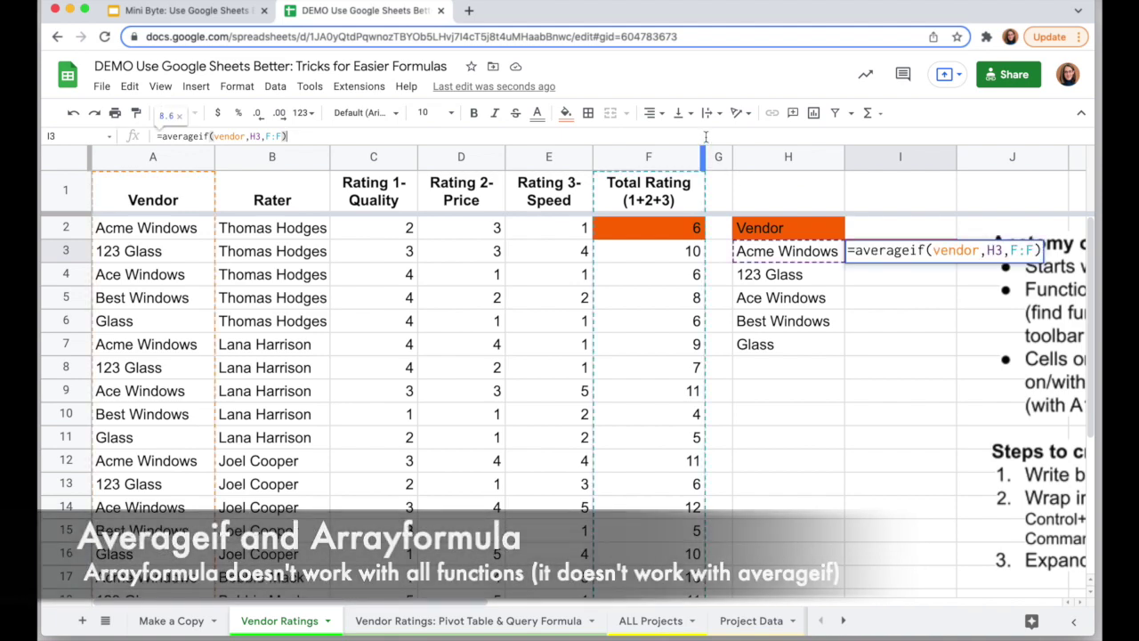
pyautogui.hotkey('ctrl', 'shift', 'Return')
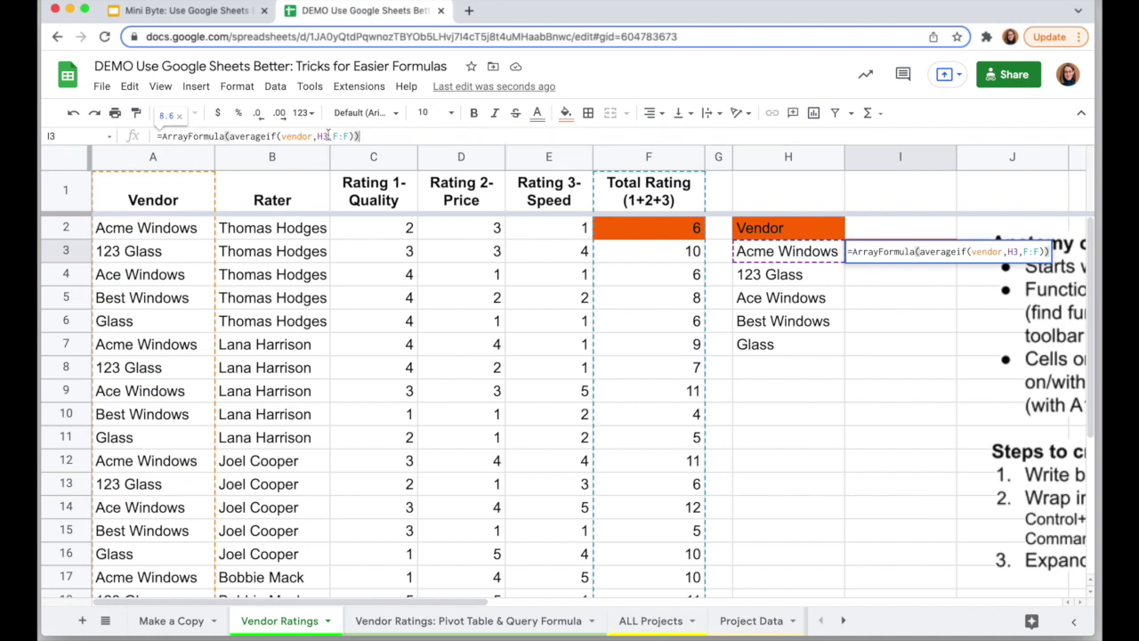
pyautogui.click(323, 136)
pyautogui.doubleClick(324, 136)
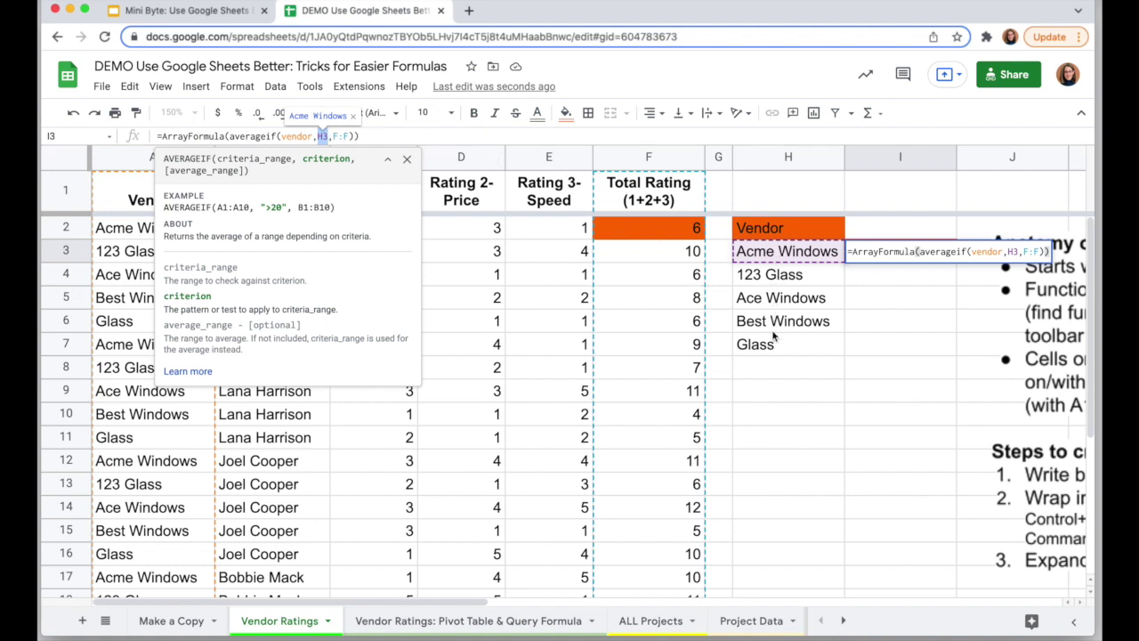
pyautogui.click(326, 136)
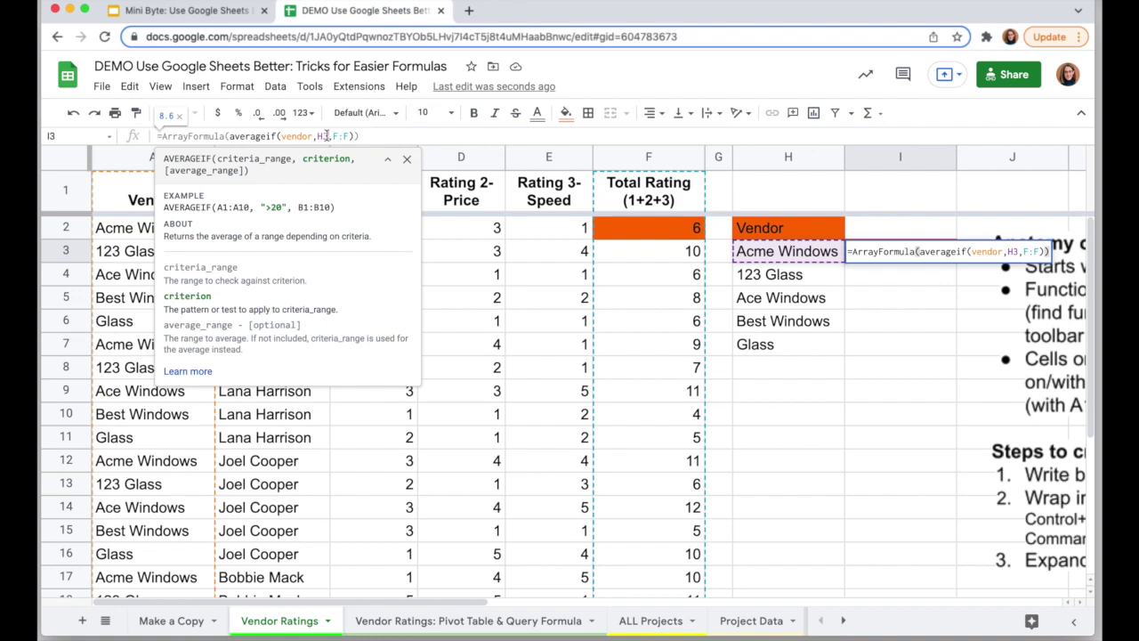
pyautogui.write(':H7')
pyautogui.press('Return')
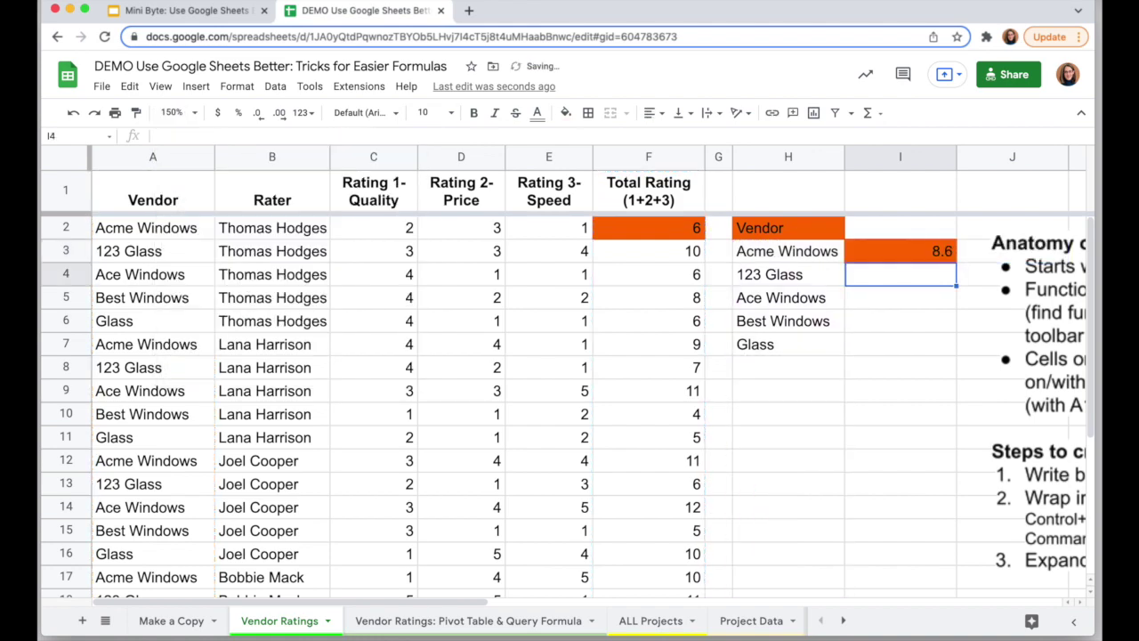
# Restore the criterion in I3 to H3 and remove the ArrayFormula wrapper, leaving =(averageif(vendor,H3,F:F)).
pyautogui.click(900, 251)
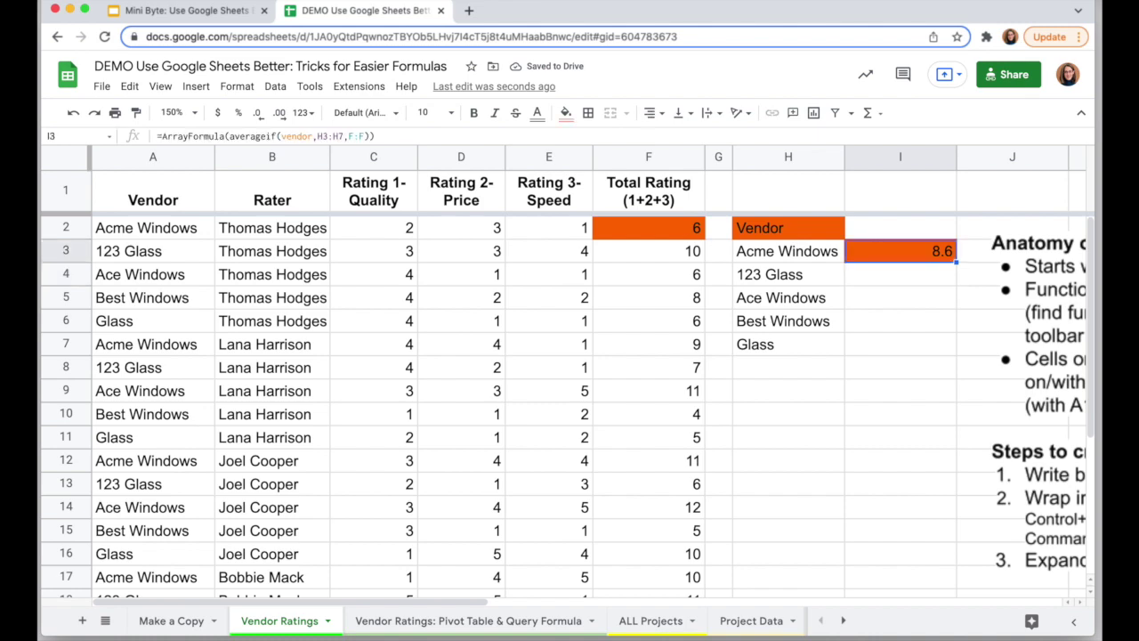
pyautogui.click(342, 137)
pyautogui.press('BackSpace')
pyautogui.press('BackSpace')
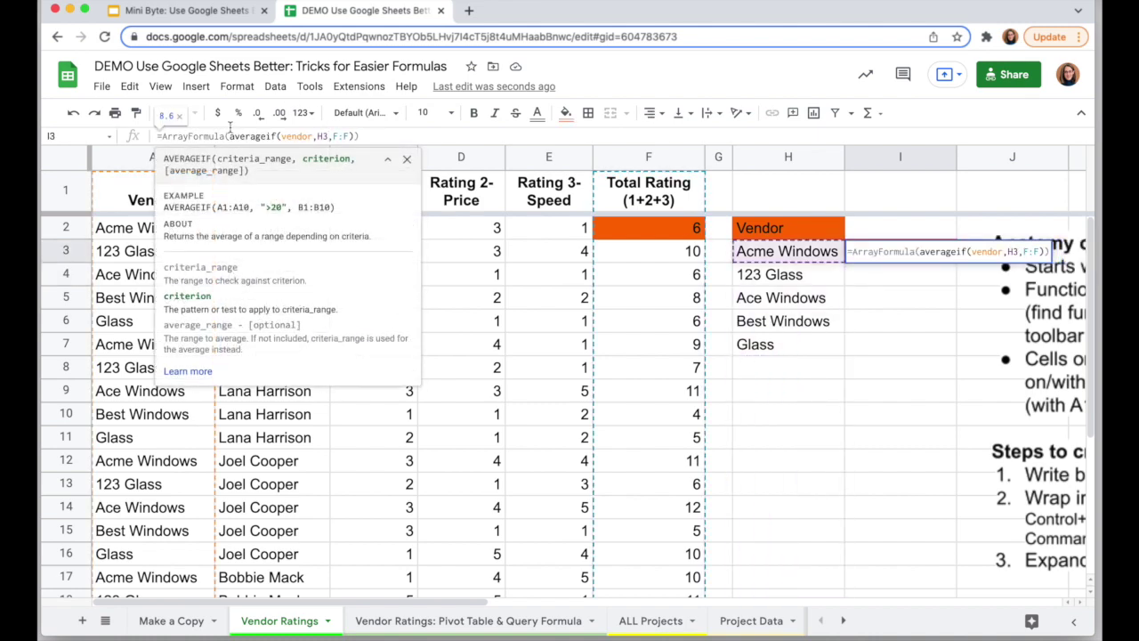
pyautogui.moveTo(228, 134); pyautogui.dragTo(160, 134)
pyautogui.press('BackSpace')
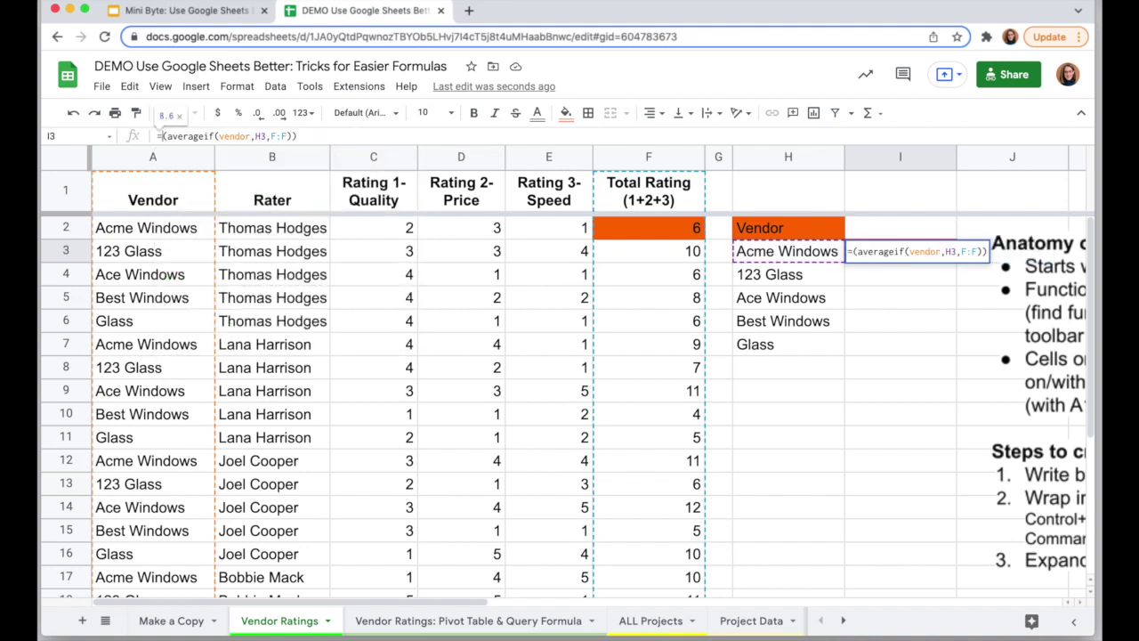
pyautogui.press('Return')
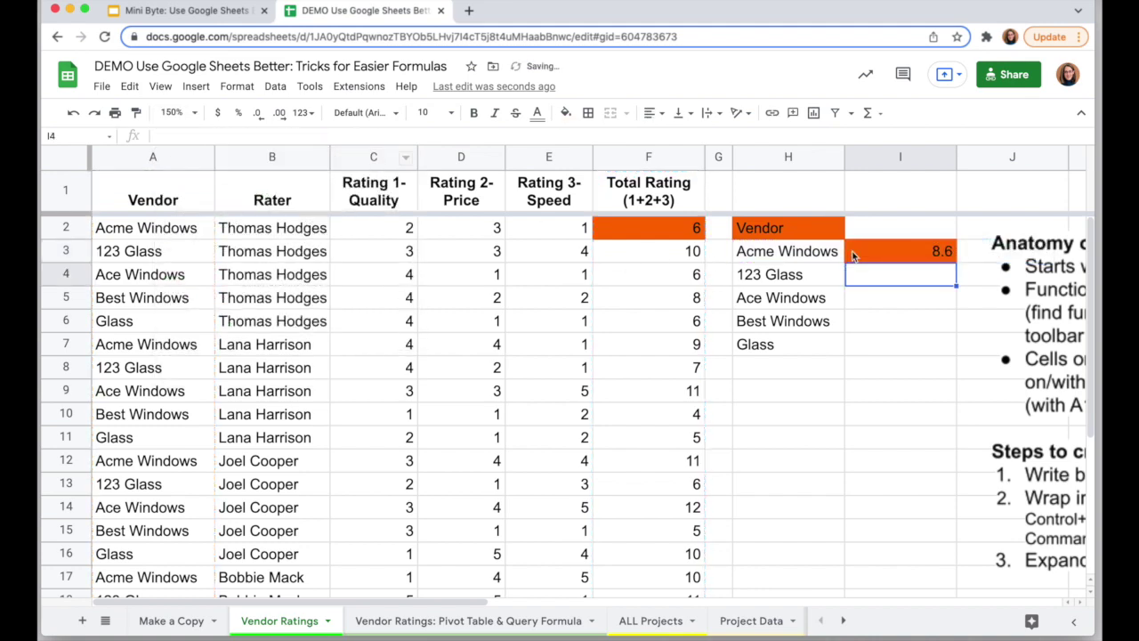
# Fill the AVERAGEIF formula from I3 down to I7 for the remaining vendors.
pyautogui.click(897, 250)
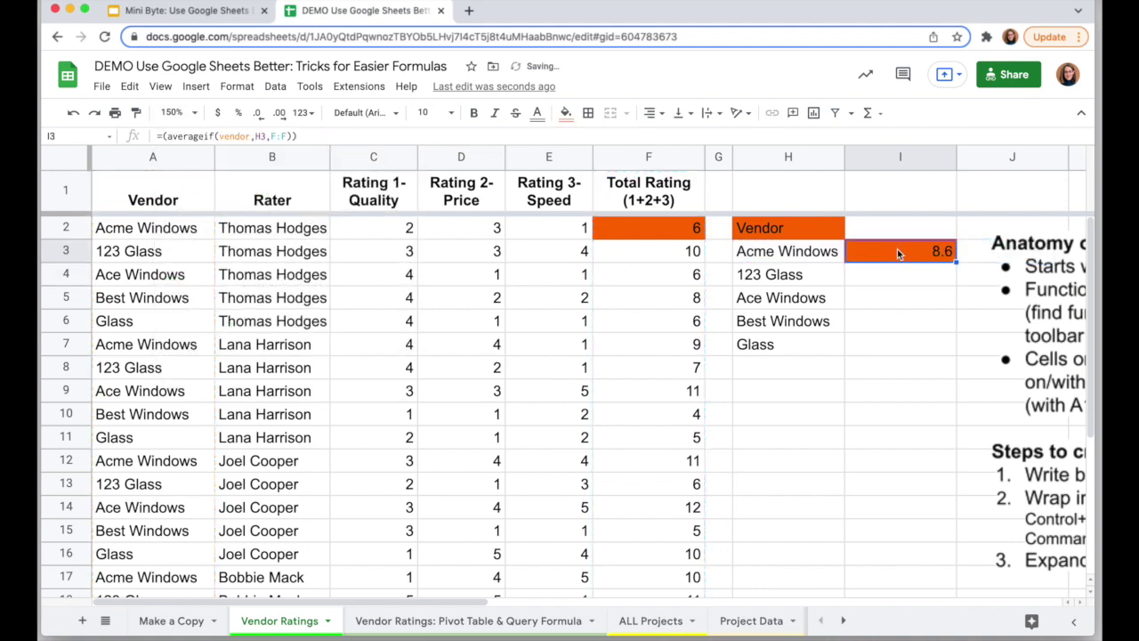
pyautogui.doubleClick(956, 262)
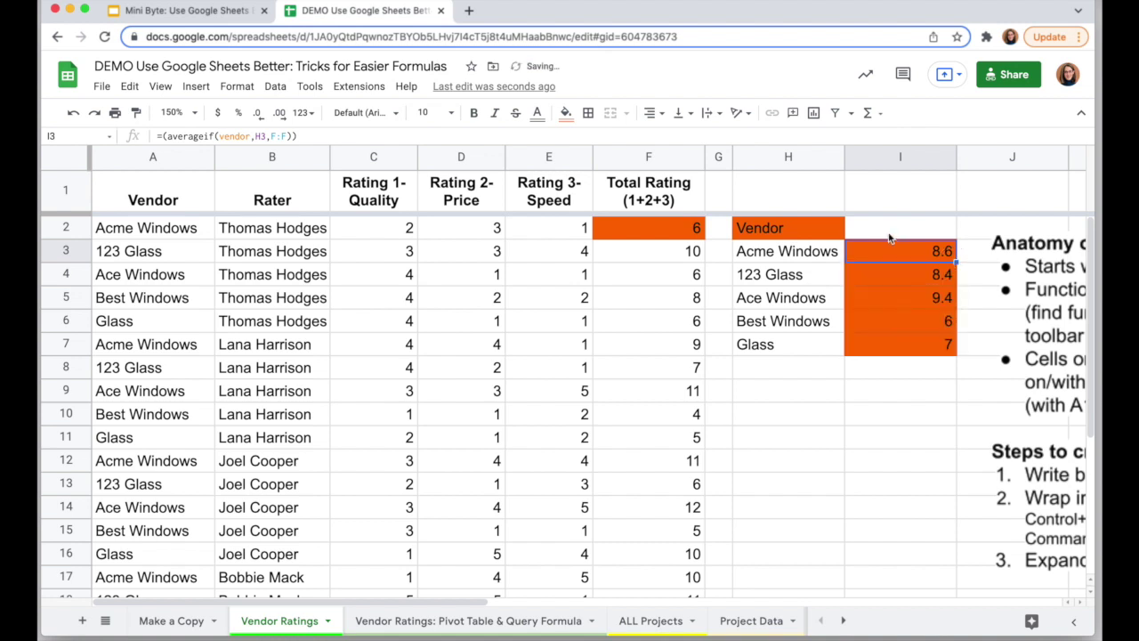